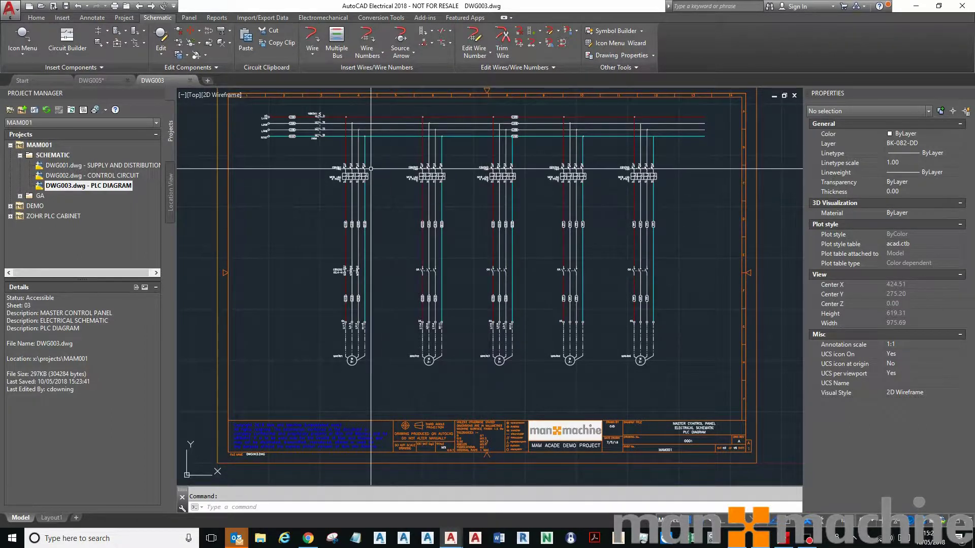
Expand MAM001's GA folder in Project Manager and open DWG004.dwg - MAIN PANEL.
click(20, 156)
click(36, 145)
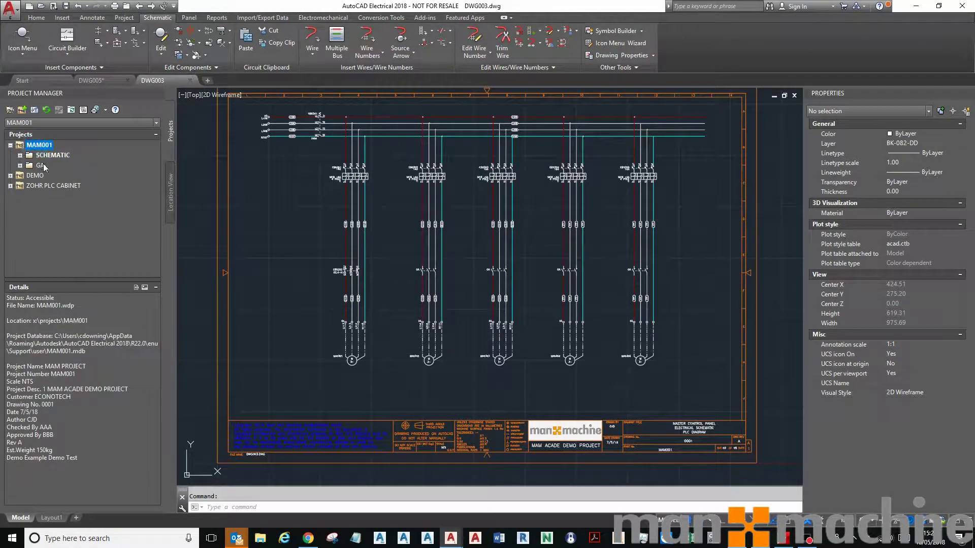
click(42, 156)
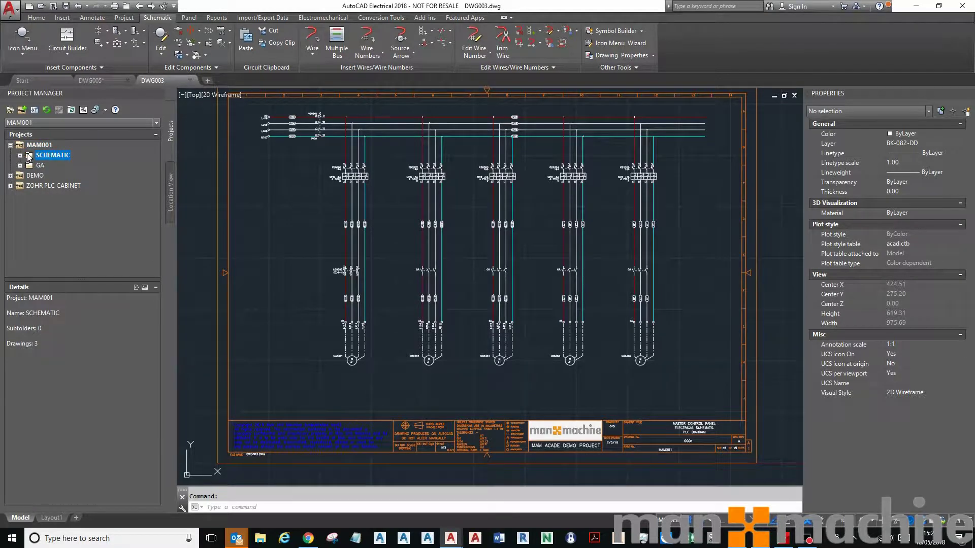
click(20, 155)
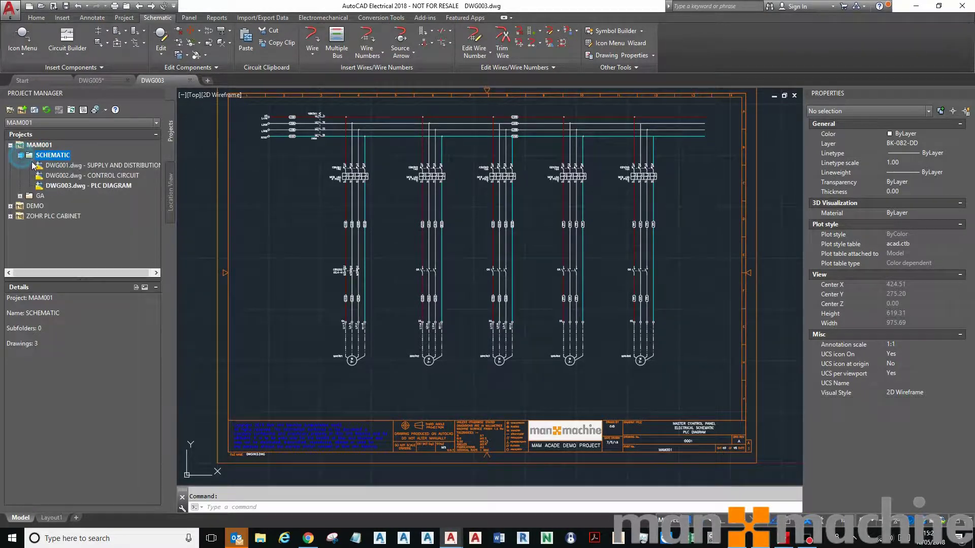
click(21, 196)
double_click(59, 206)
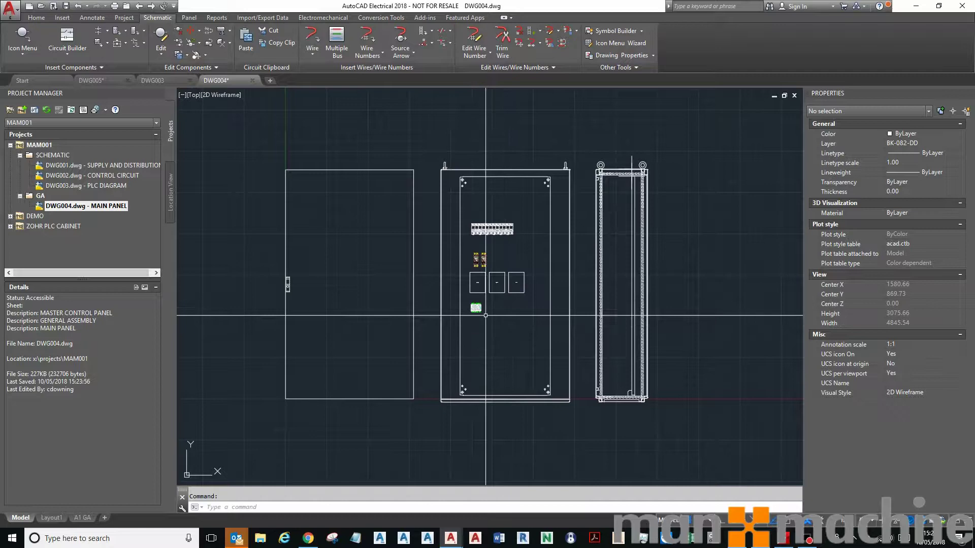
Zoom and pan around the DWG004 panel layout to inspect the breakers and terminal strip.
scroll(510, 305, up, 3)
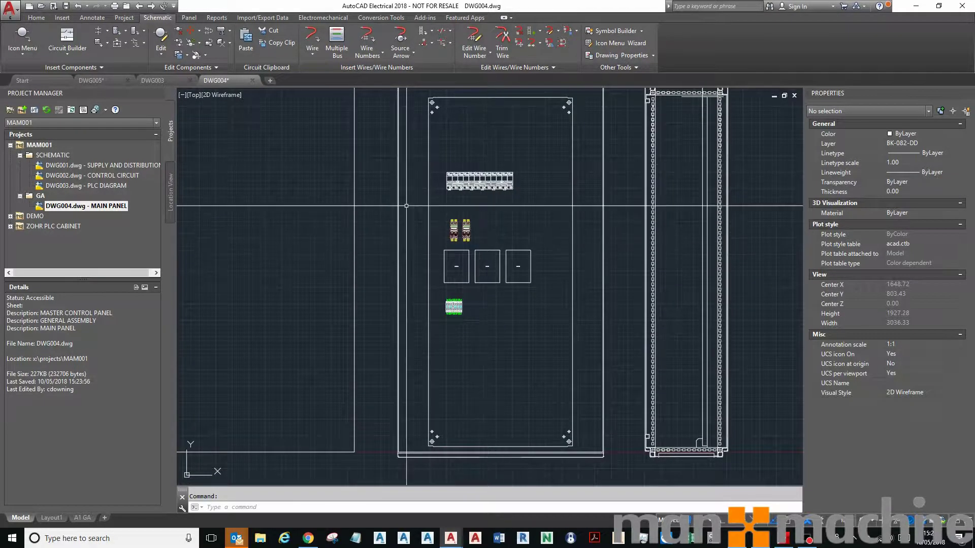
middle_drag(515, 196, 514, 208)
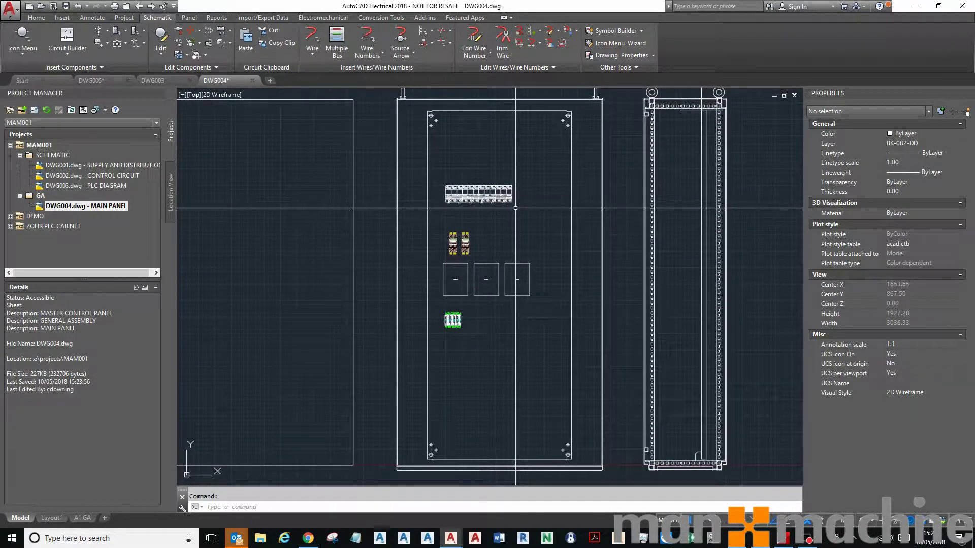
scroll(463, 199, up, 4)
middle_drag(502, 238, 452, 176)
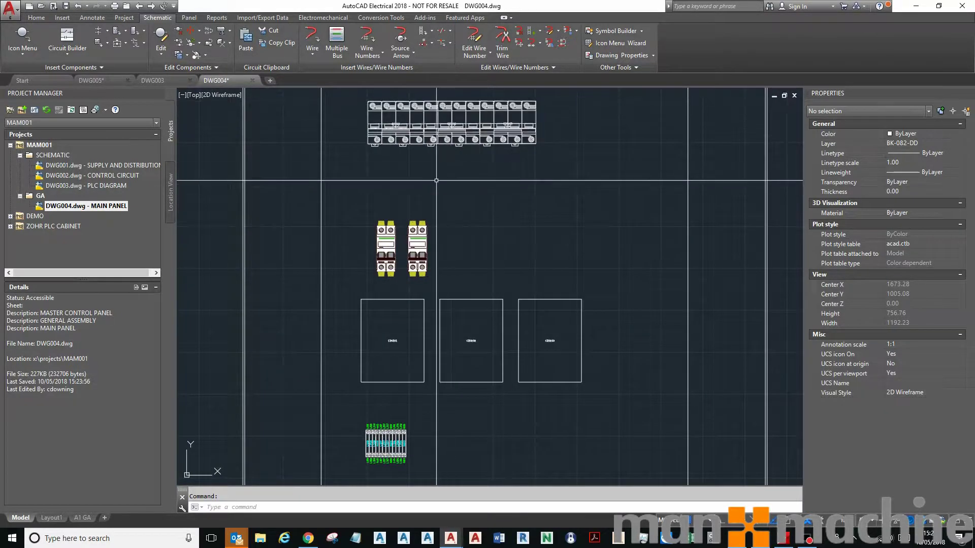
middle_drag(443, 105, 416, 43)
scroll(475, 237, down, 2)
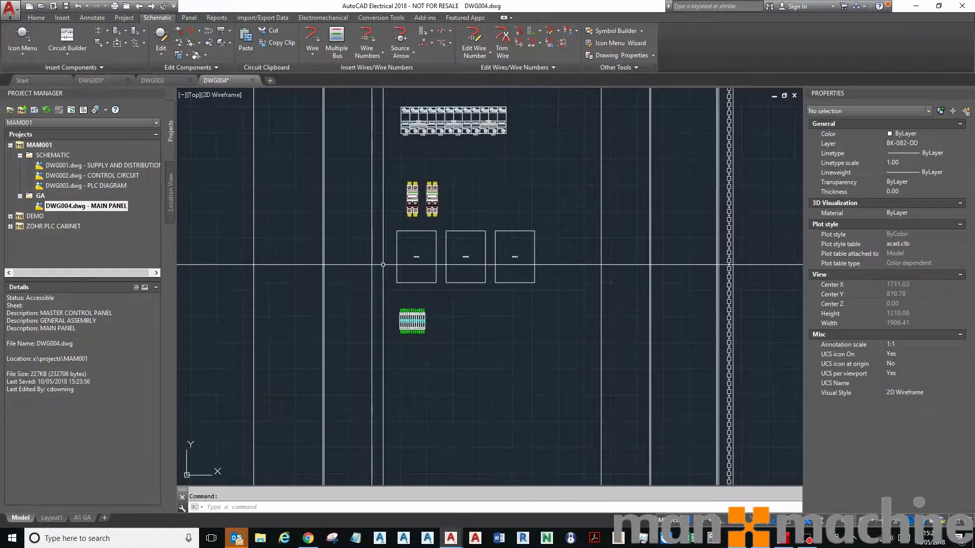
scroll(434, 193, up, 2)
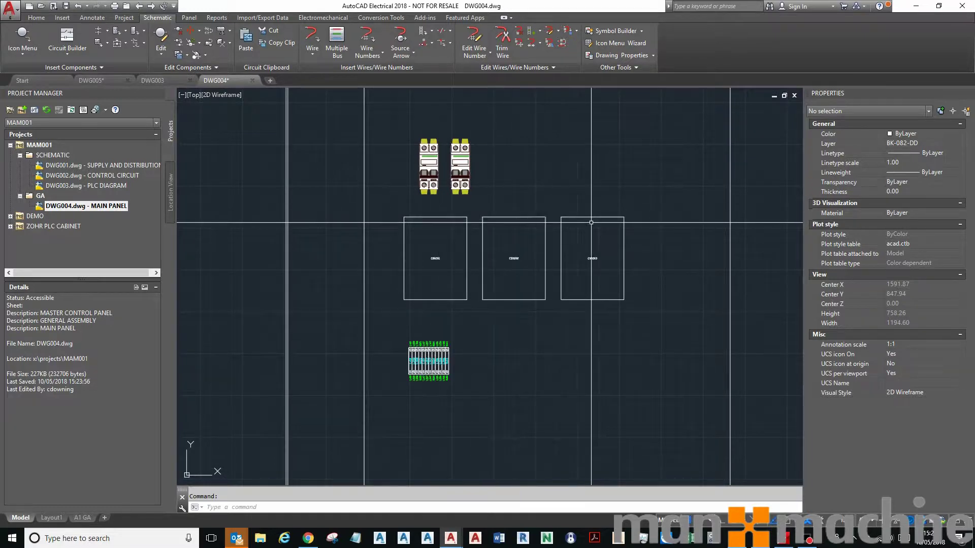
scroll(604, 249, up, 4)
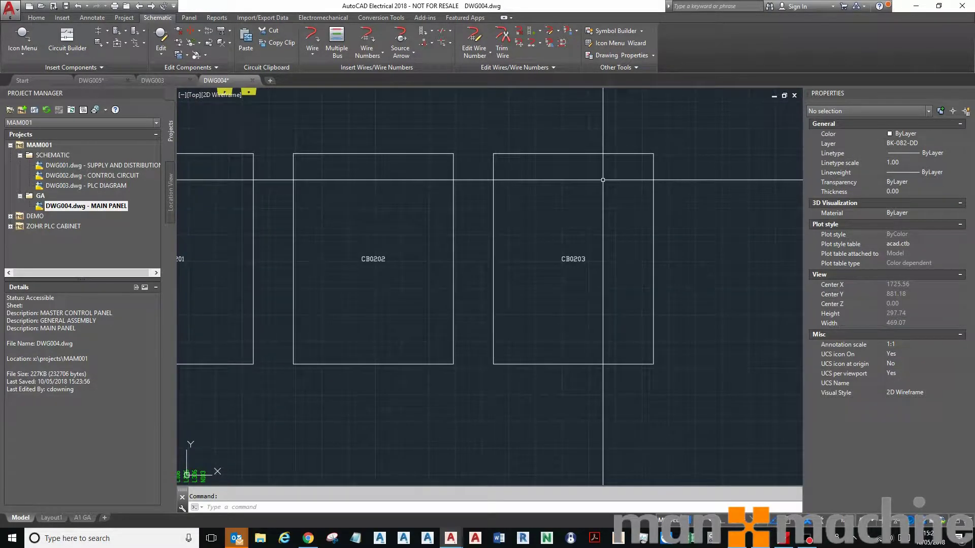
scroll(602, 179, down, 2)
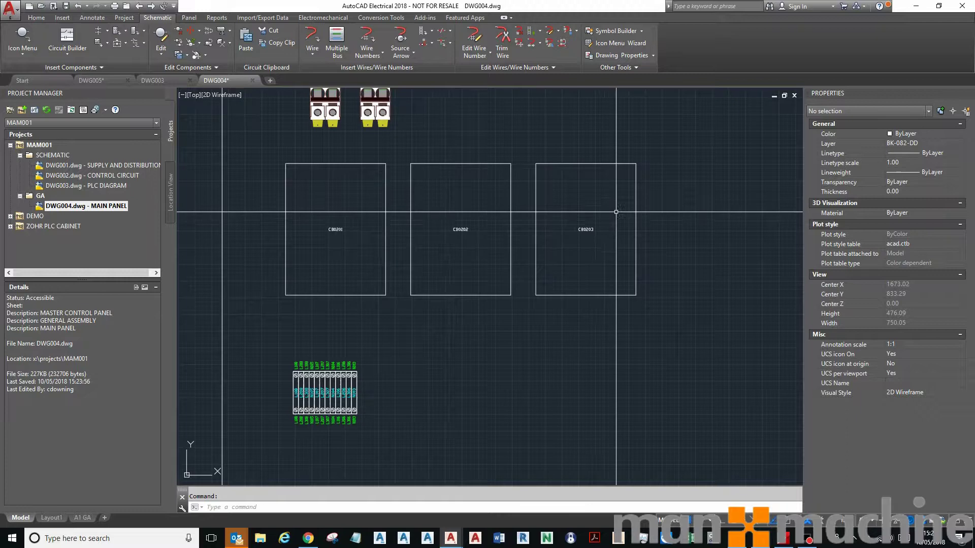
scroll(489, 304, down, 2)
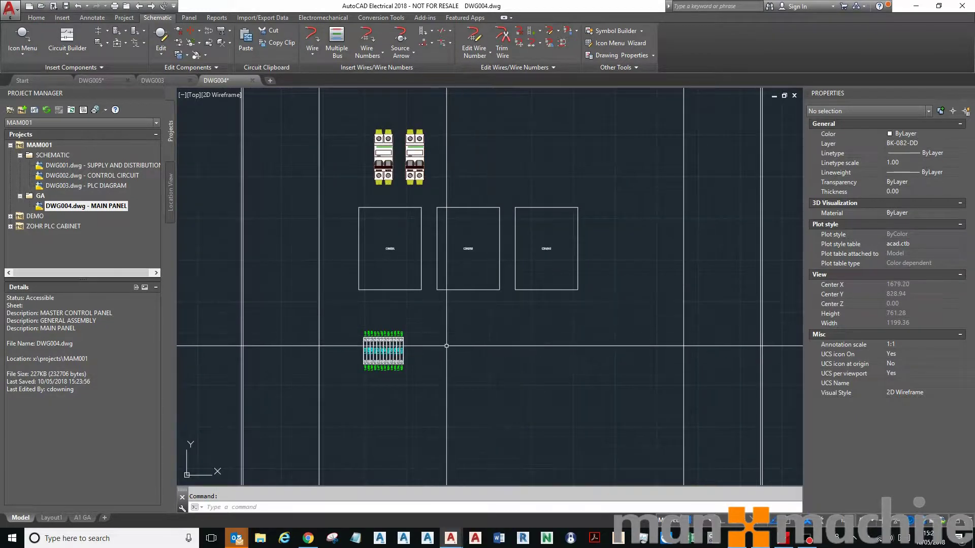
scroll(392, 333, up, 4)
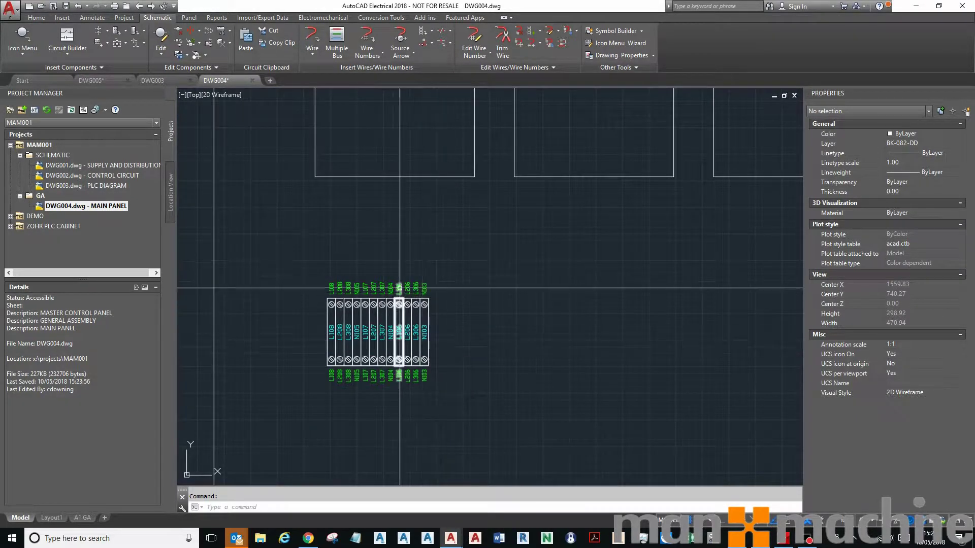
Switch to DWG003 and retag all wire numbers drawing-wide.
click(166, 82)
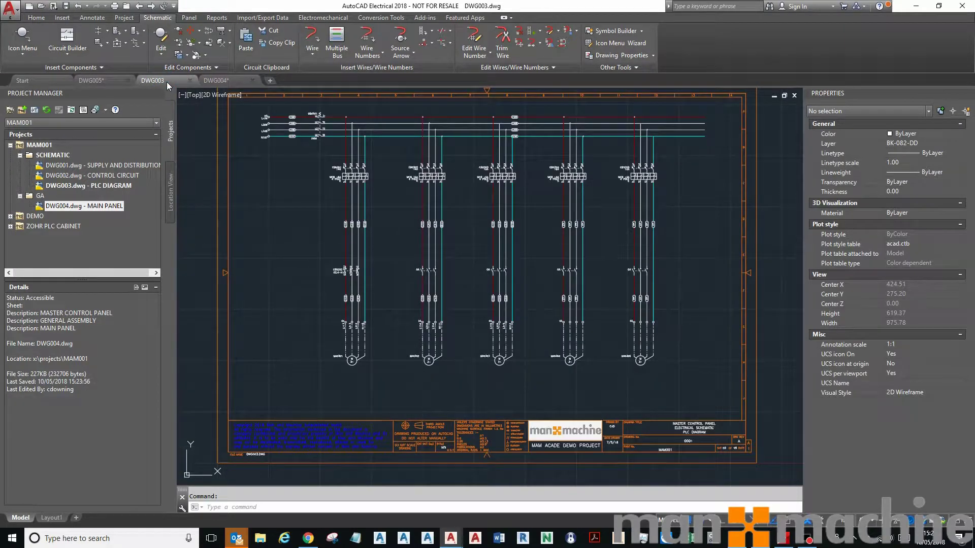
scroll(641, 234, up, 2)
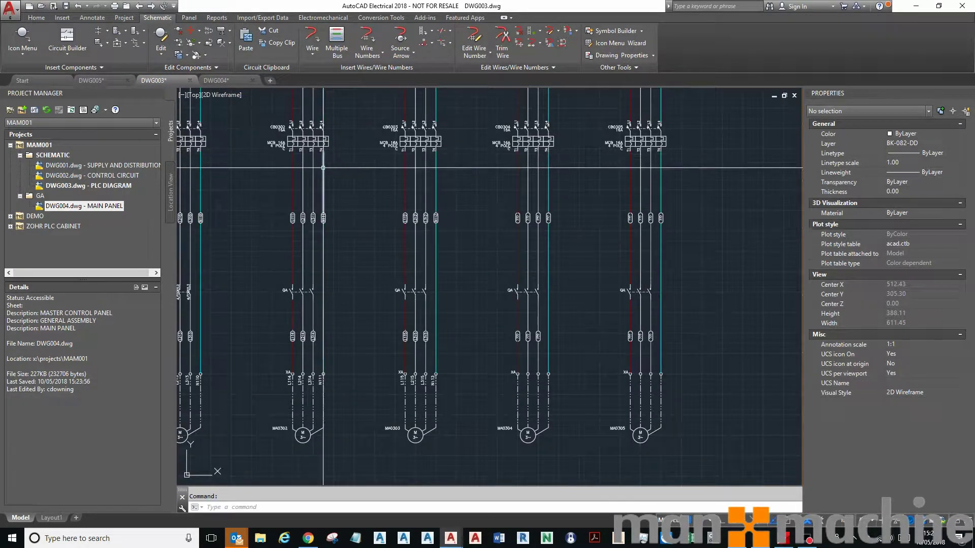
click(367, 36)
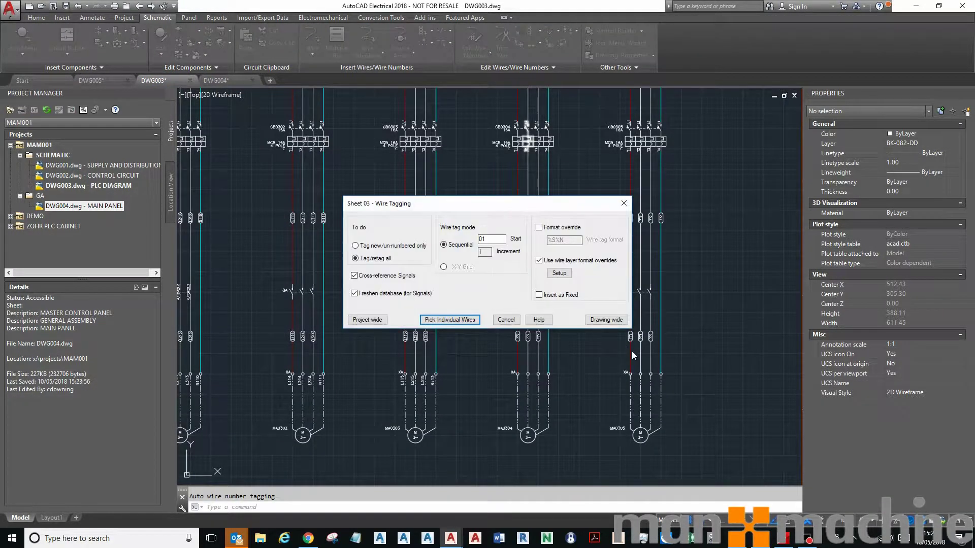
click(613, 320)
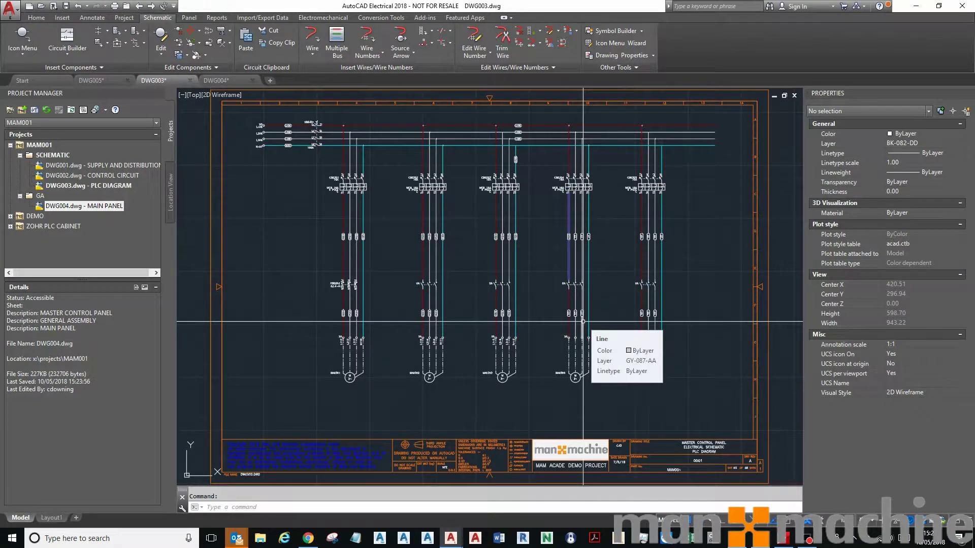
scroll(594, 327, up, 2)
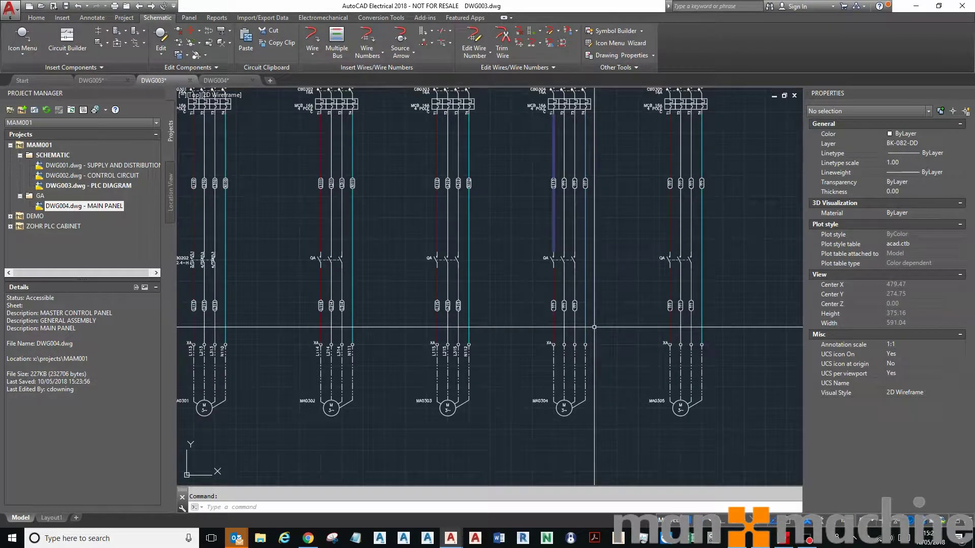
middle_click(594, 328)
middle_click(594, 327)
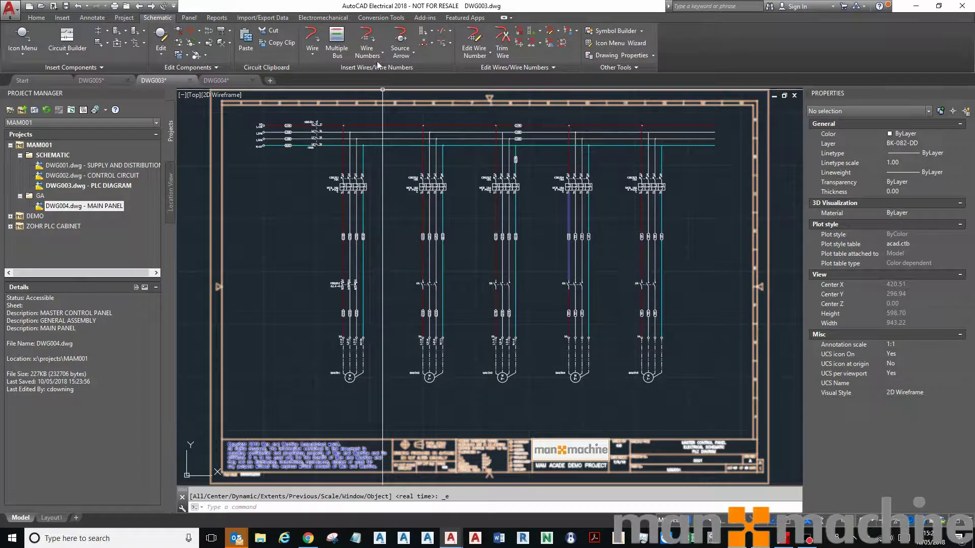
Run drawing-wide Tag/retag all a second time and zoom in to check numbers like L117.
click(372, 43)
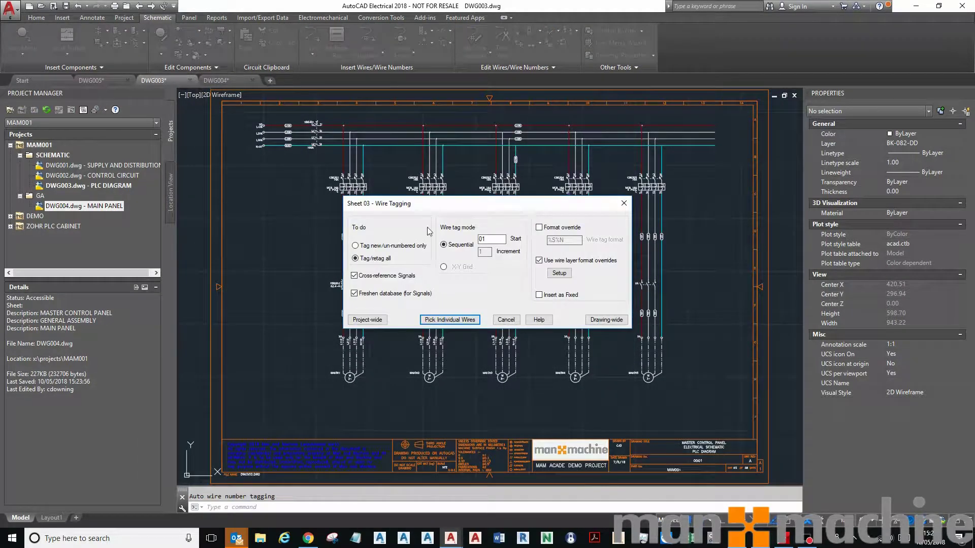
click(607, 320)
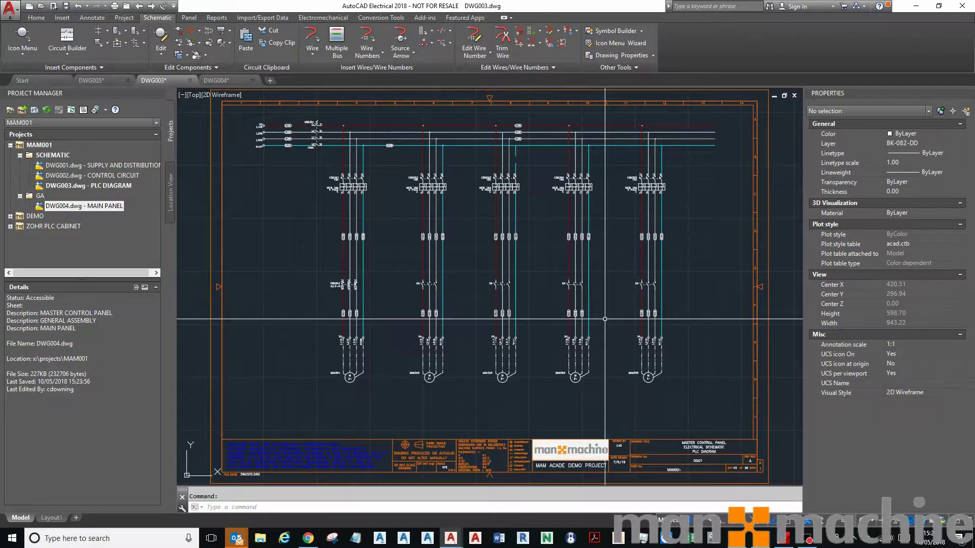
scroll(604, 319, up, 5)
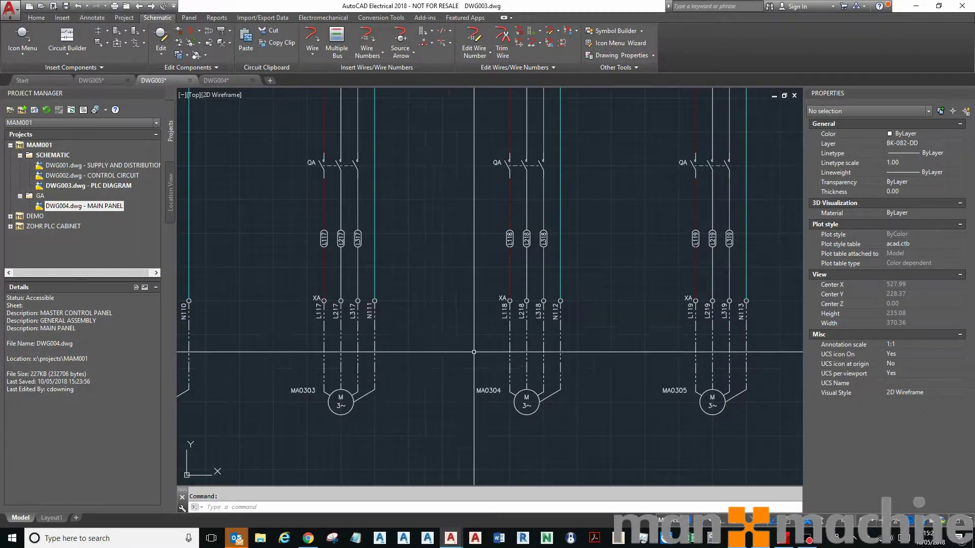
scroll(474, 351, down, 3)
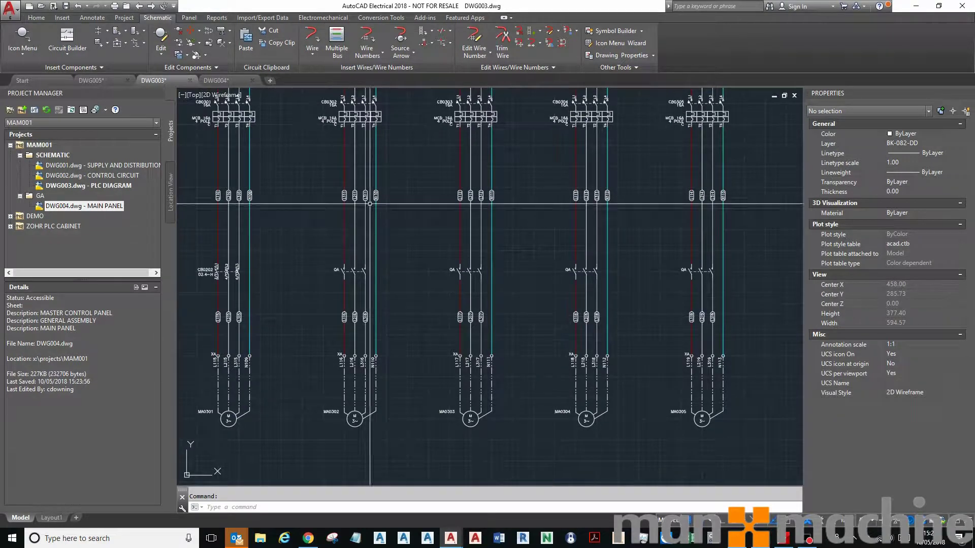
Close DWG003 and DWG005, answering their save prompts, and centre DWG004's terminal strip.
click(190, 82)
click(474, 290)
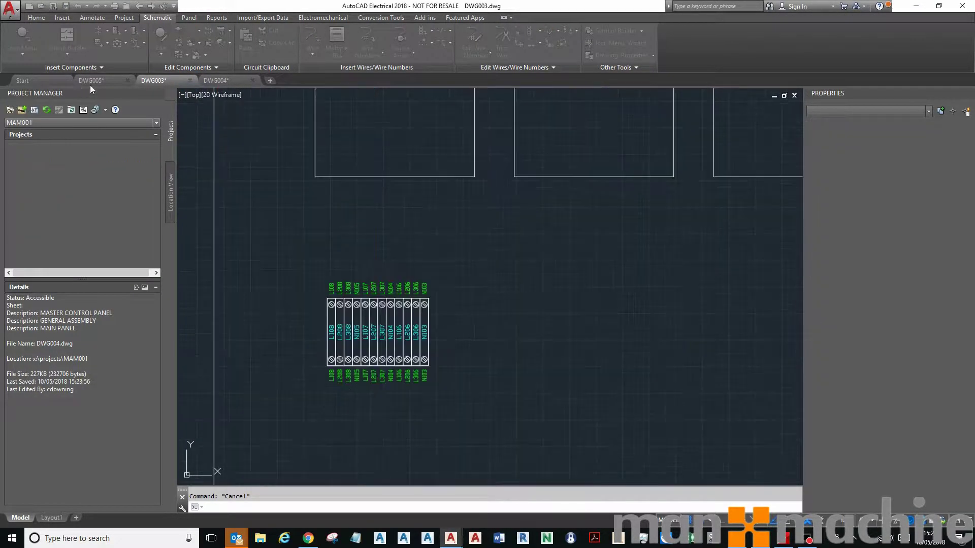
click(126, 81)
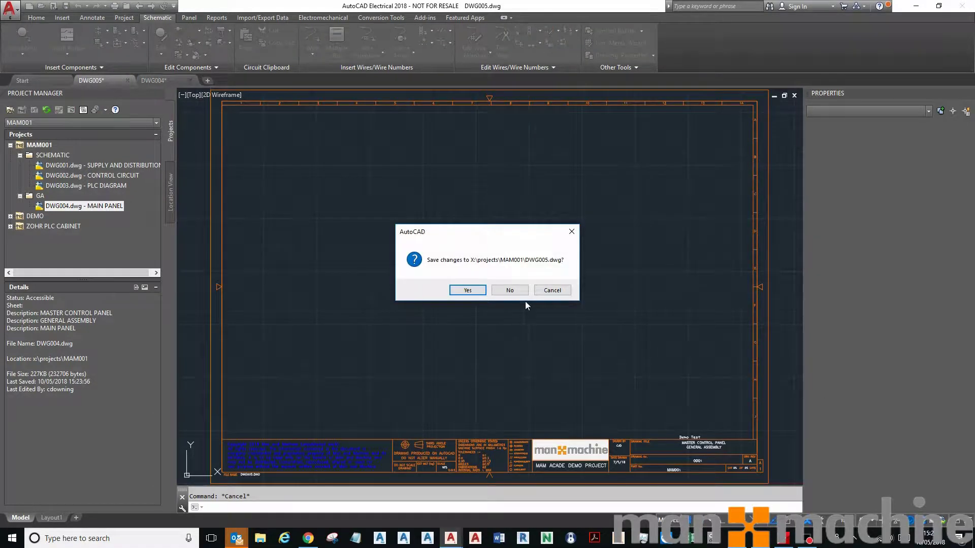
click(509, 288)
scroll(379, 354, down, 5)
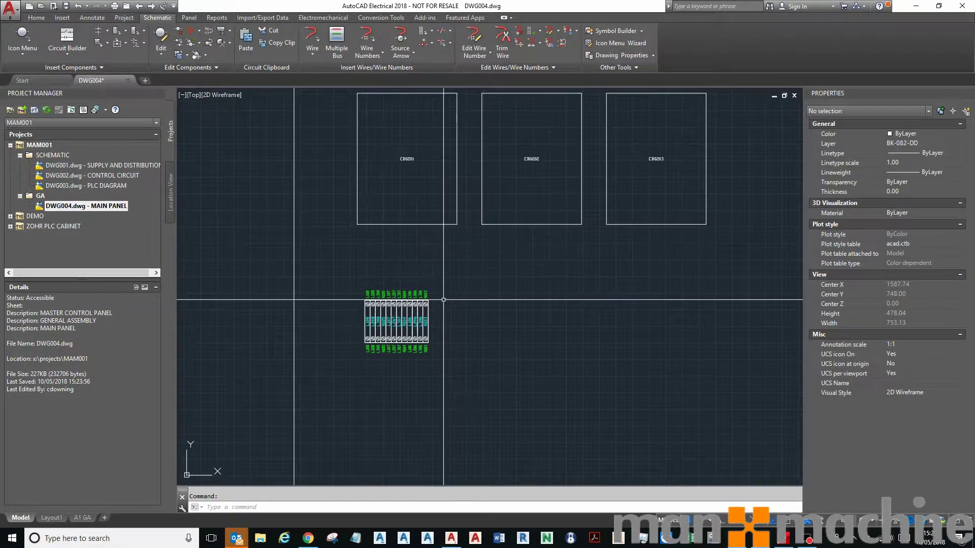
scroll(378, 354, up, 4)
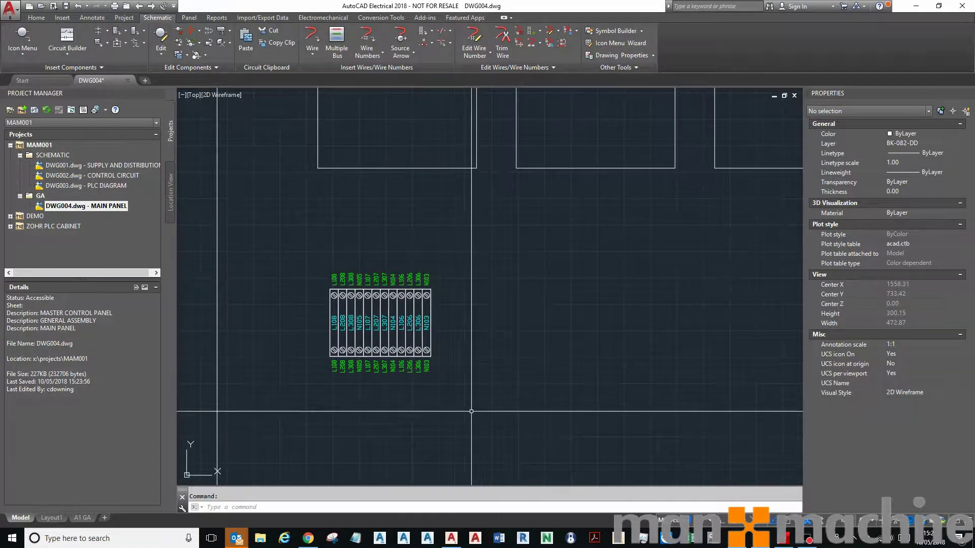
middle_drag(343, 283, 308, 255)
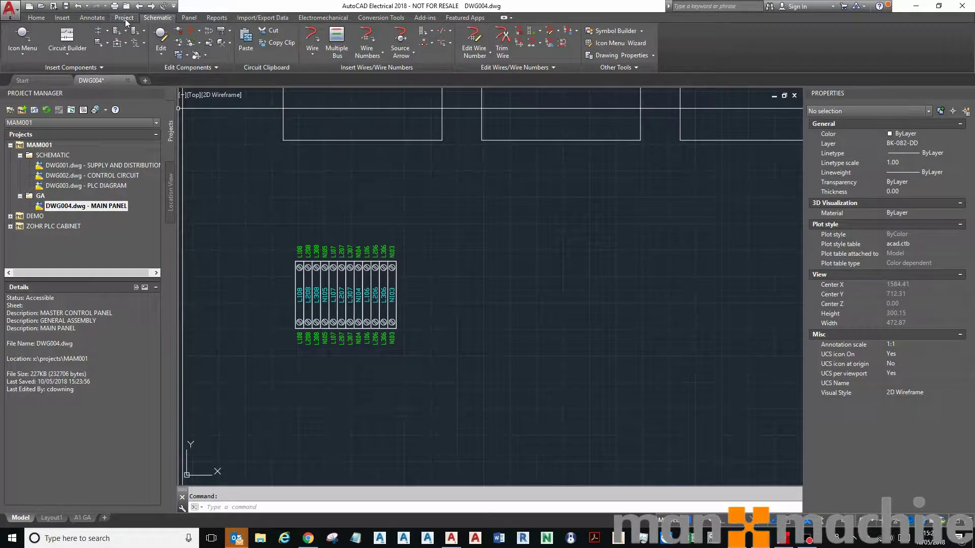
Open the panel Terminal Strip Editor and select strip XA, which has 32 terminals.
click(124, 18)
click(185, 19)
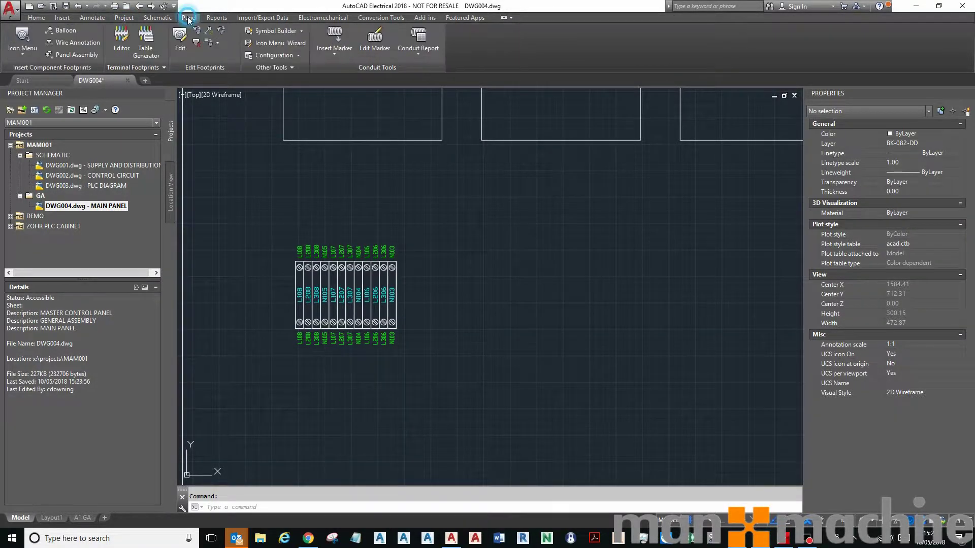
click(124, 46)
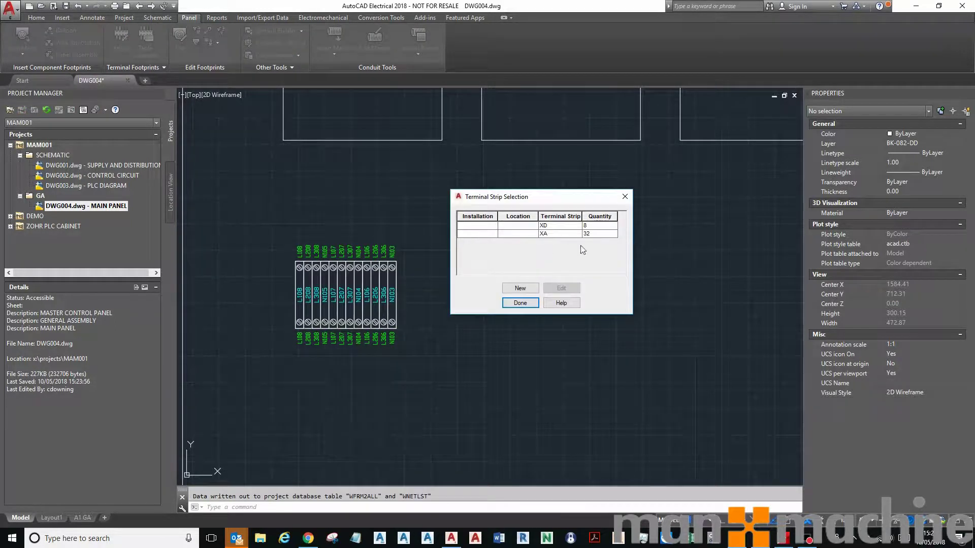
click(588, 227)
click(589, 233)
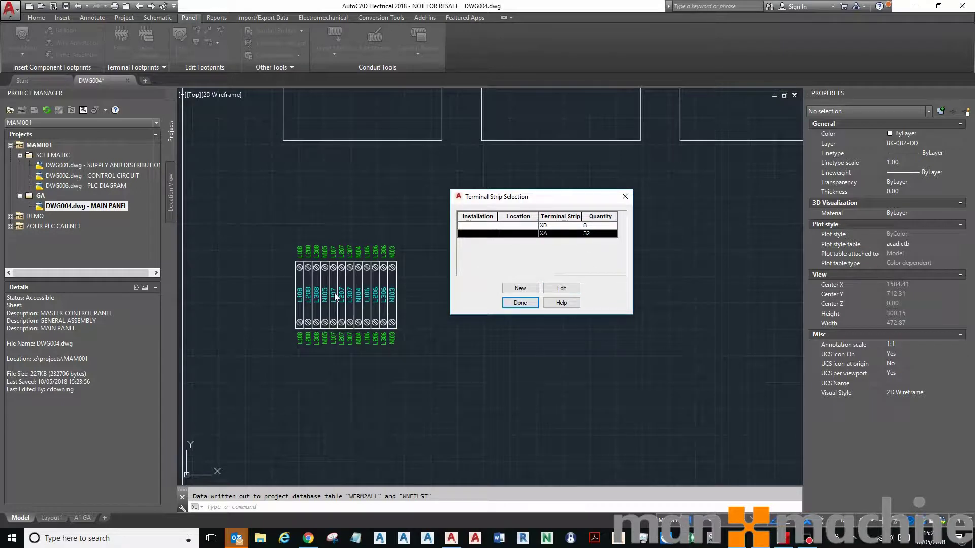
Open XA in the Terminal Strip Editor and move the editor aside to view its grid.
click(567, 287)
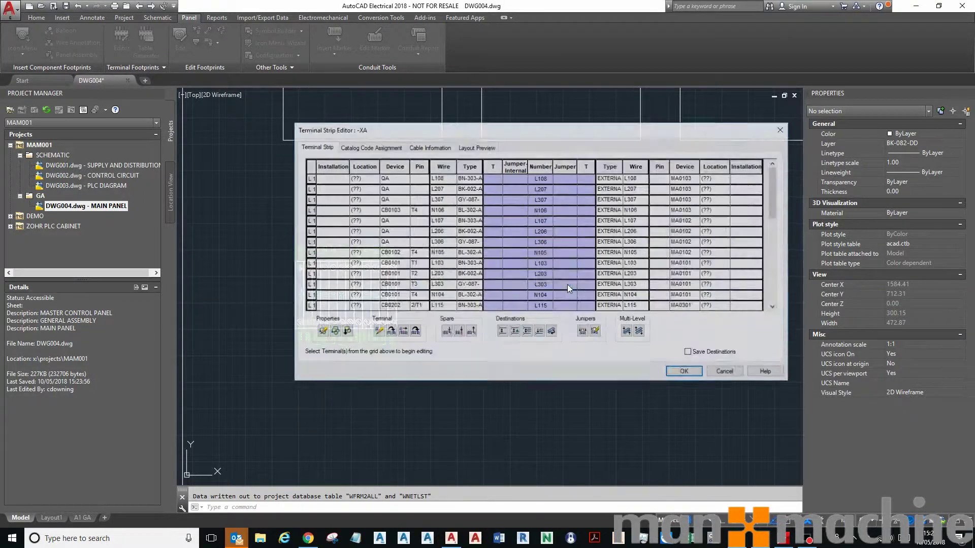
mouse_move(519, 135)
mouse_down()
mouse_move(647, 107)
mouse_move(594, 23)
mouse_move(662, 104)
mouse_move(663, 58)
mouse_up()
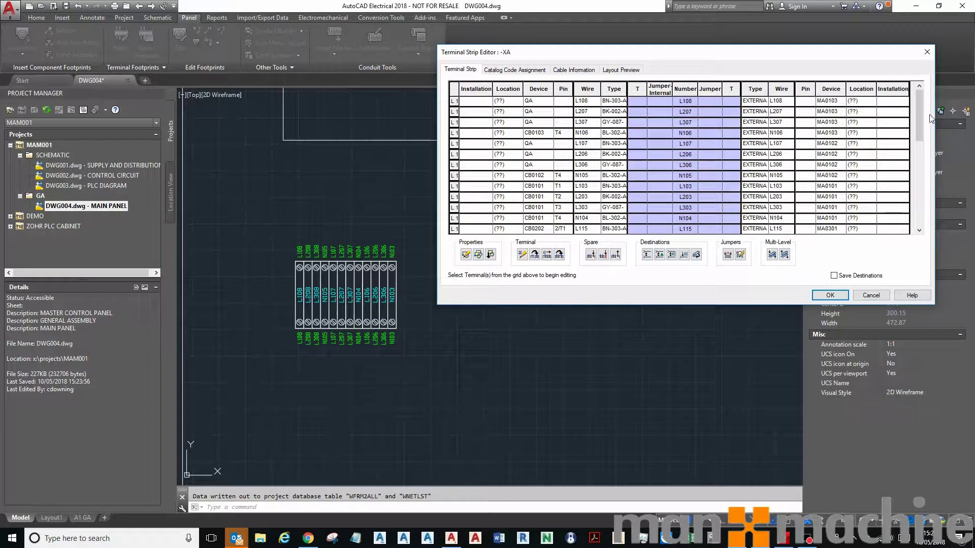
drag(923, 124, 590, 115)
scroll(746, 190, down, 7)
scroll(742, 193, up, 8)
Sort the XA terminals by Number and show the Layout Preview of all 32 terminals.
click(685, 89)
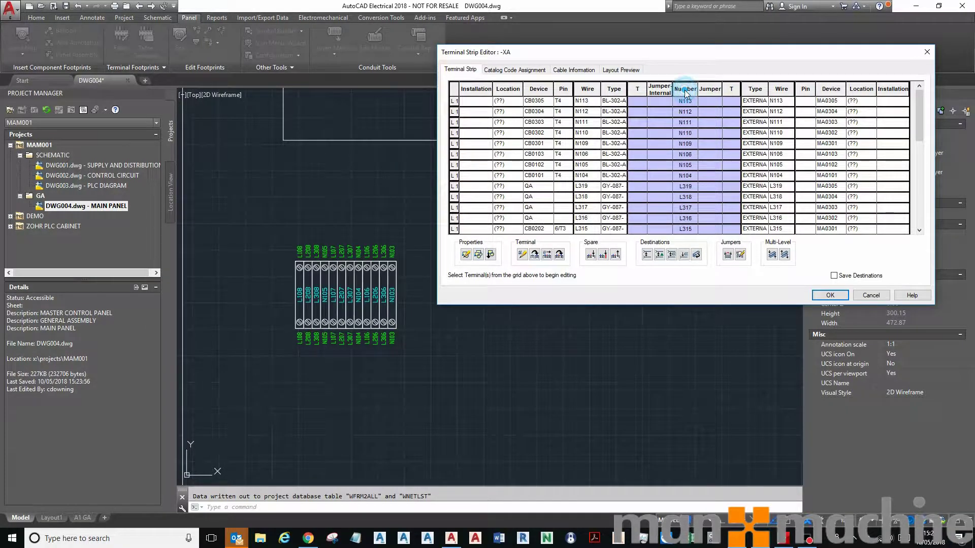
click(685, 90)
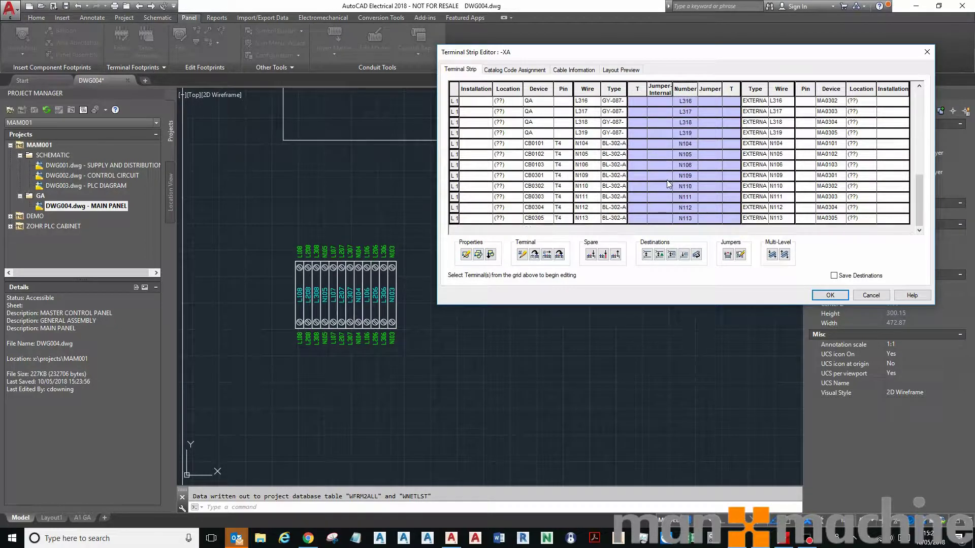
click(627, 72)
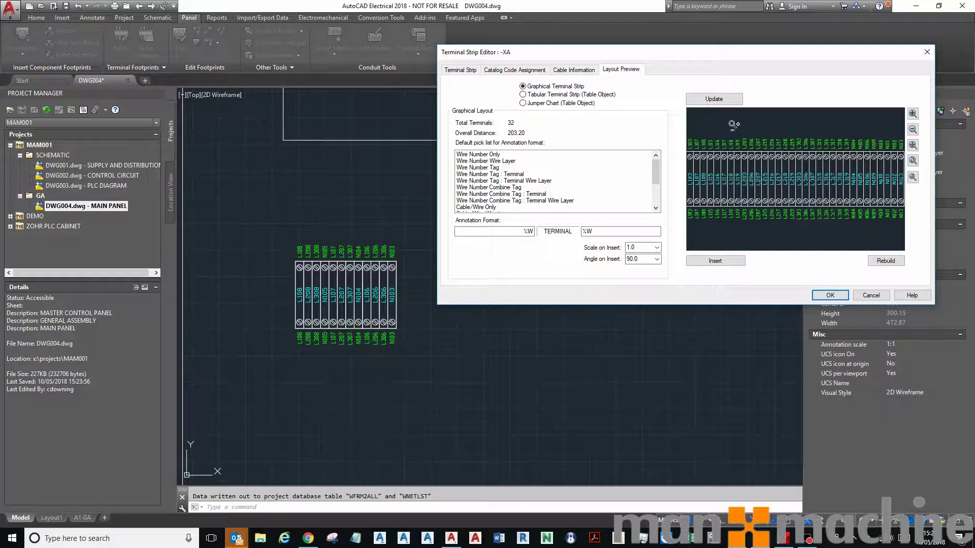
Rebuild strip XA on DWG004, acknowledge the update message, and close the editor with OK.
click(886, 261)
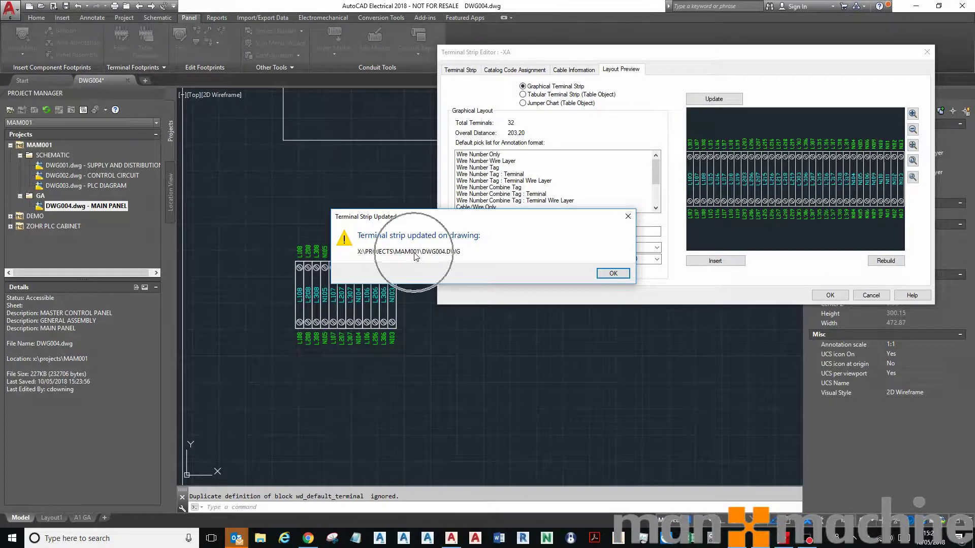
click(614, 275)
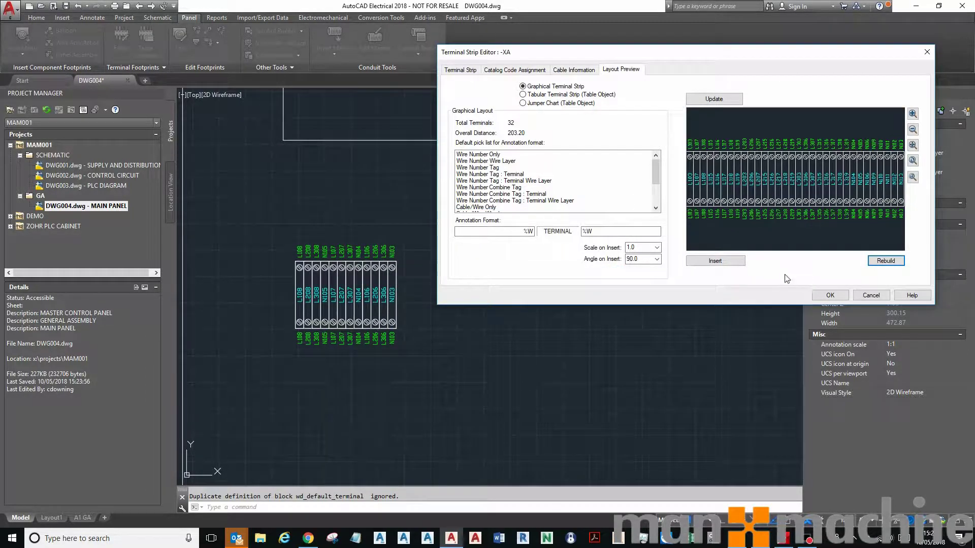
click(830, 295)
Finish Terminal Strip Selection with Done, dismiss the prompt, and right-click an XA terminal footprint.
click(520, 304)
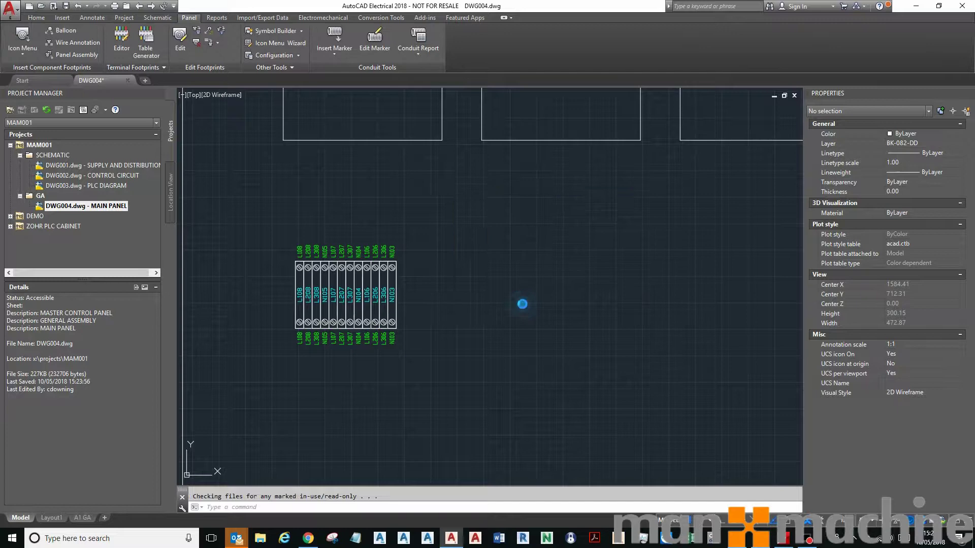
click(468, 274)
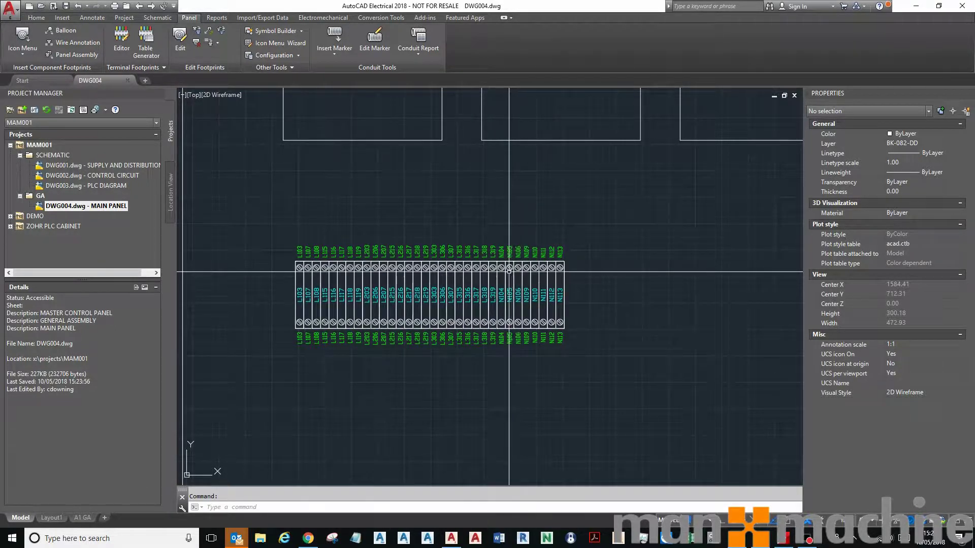
right_click(493, 266)
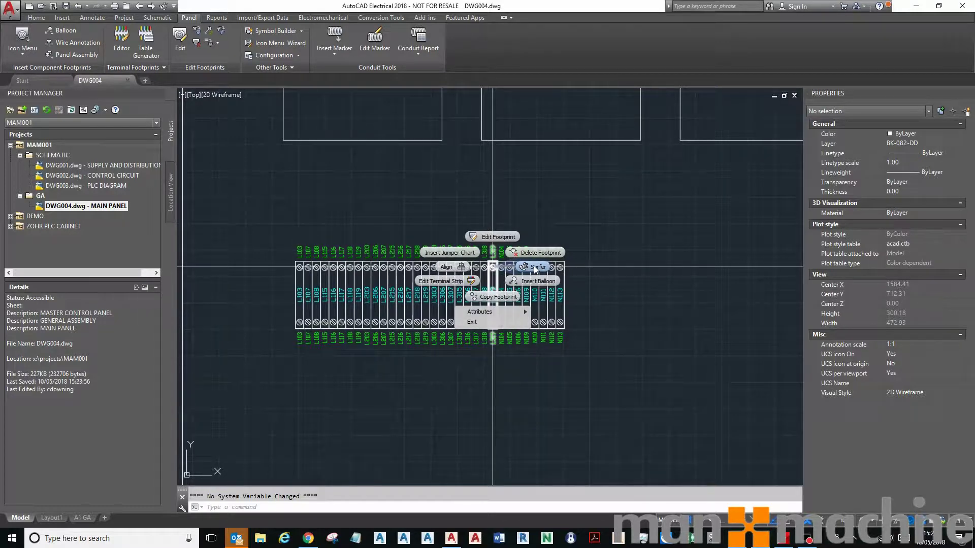
Surf XA's terminal references and go to L103 on DWG001.
click(535, 267)
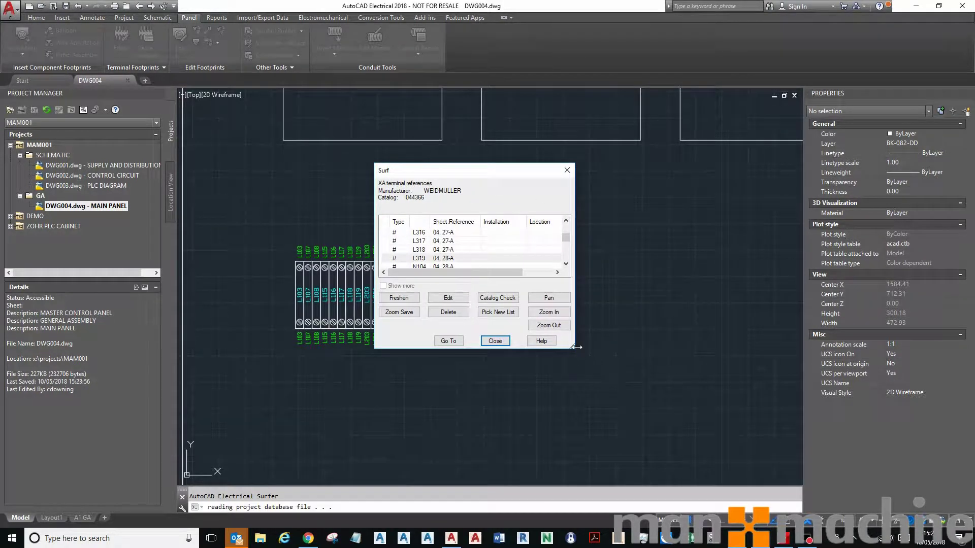
drag(573, 347, 788, 452)
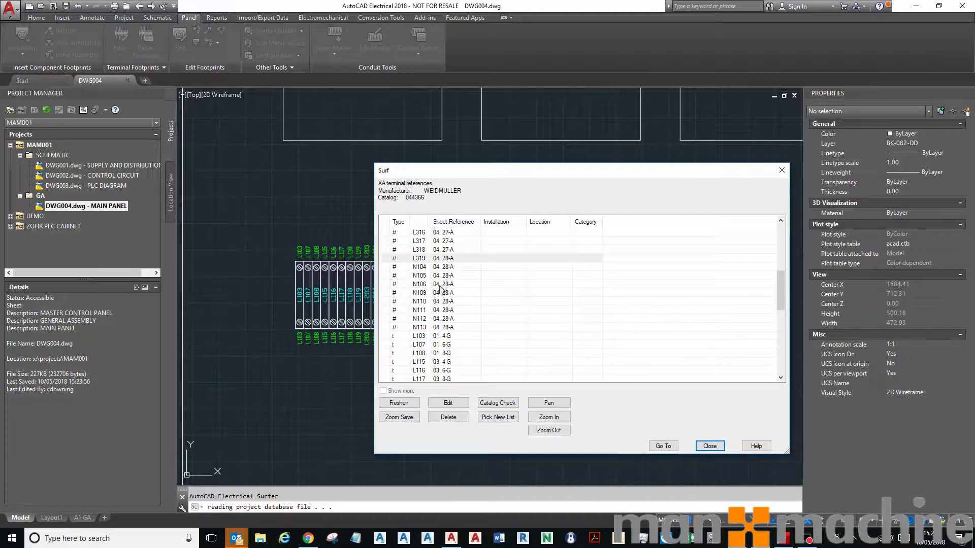
scroll(448, 245, down, 1)
click(440, 311)
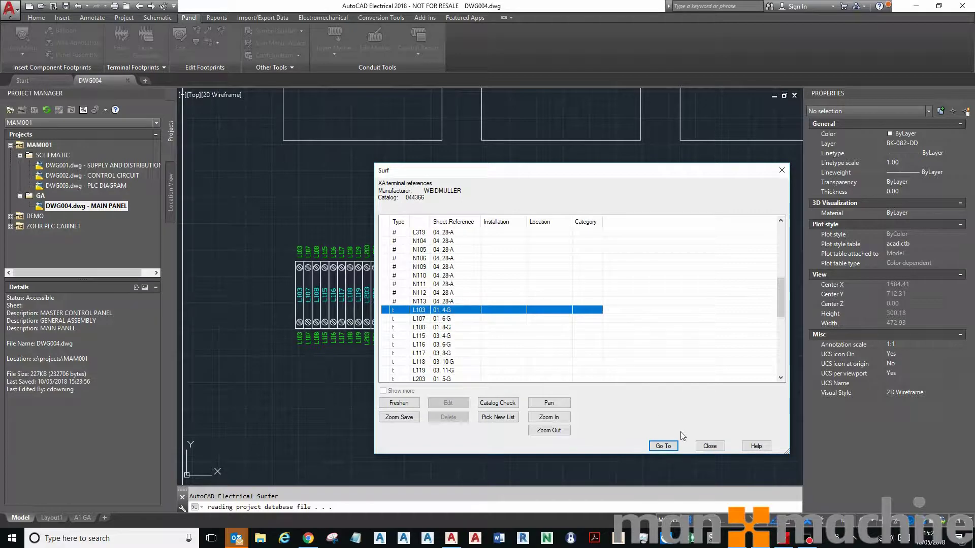
click(663, 445)
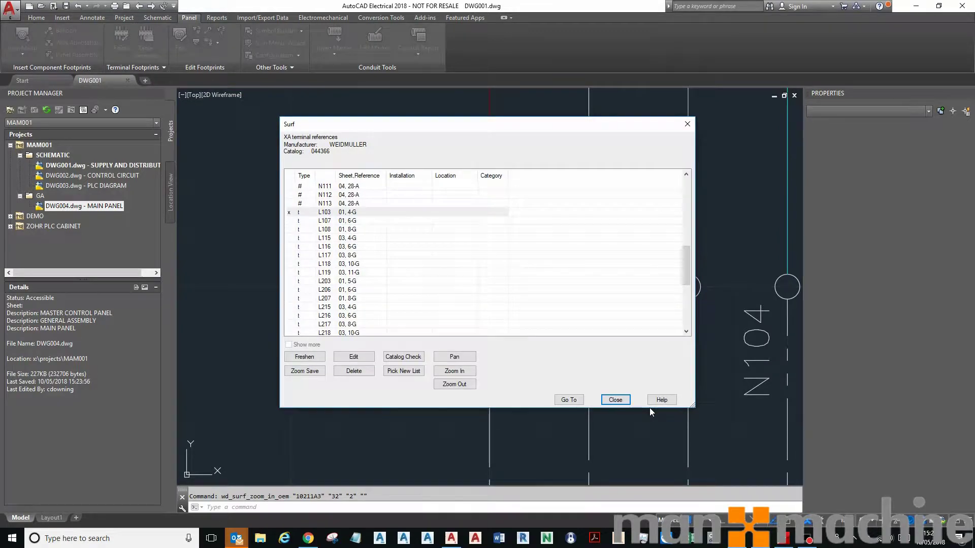
click(615, 400)
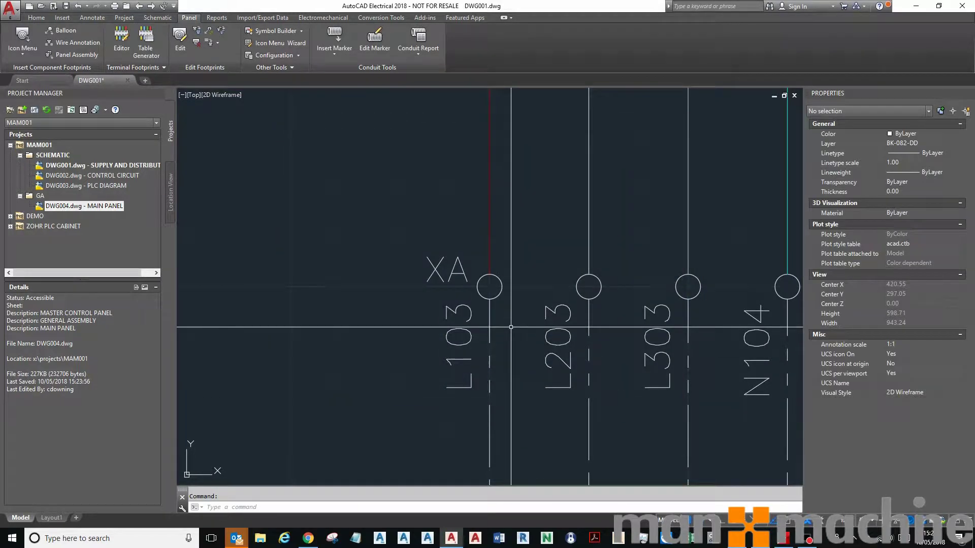
Surf the XA terminal again, go to L218 on DWG004, then close Surf.
right_click(468, 276)
click(499, 280)
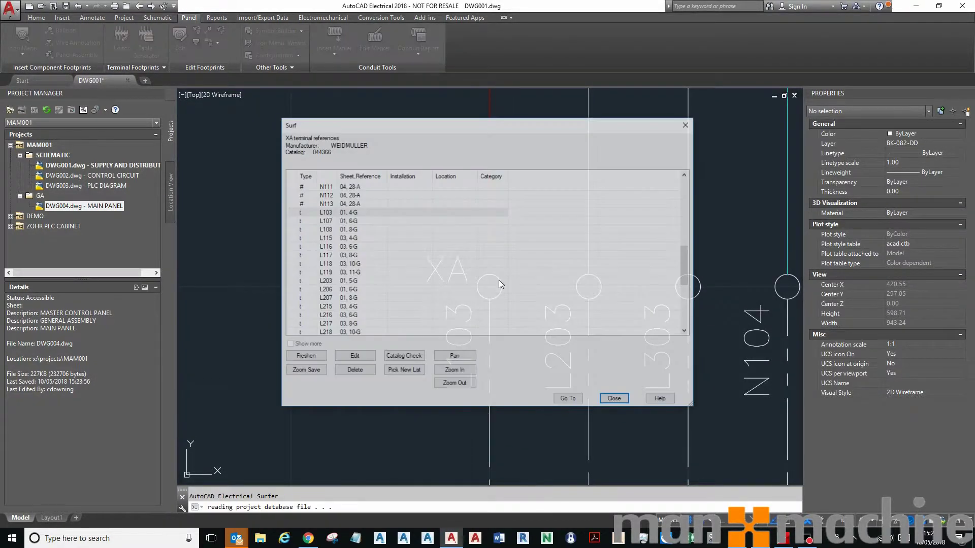
scroll(433, 261, up, 5)
click(341, 186)
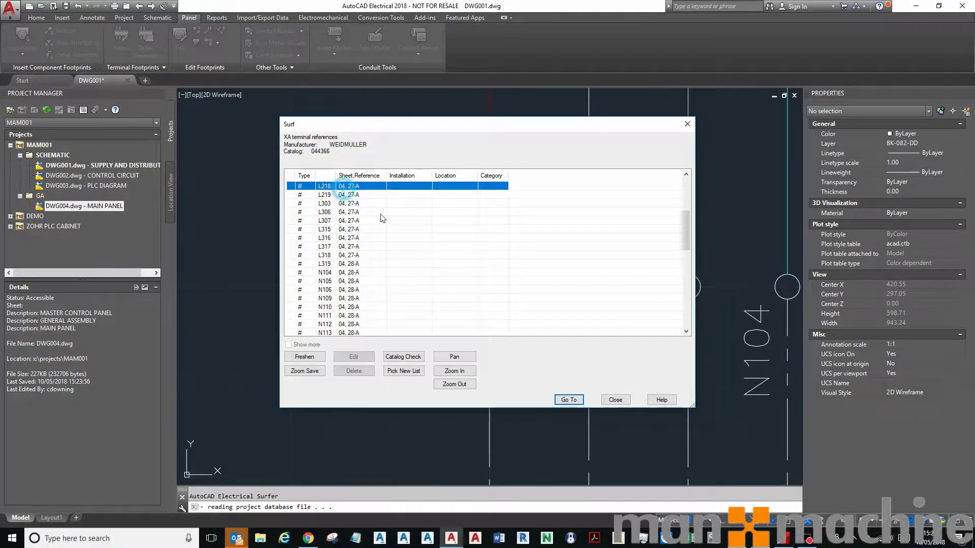
click(569, 400)
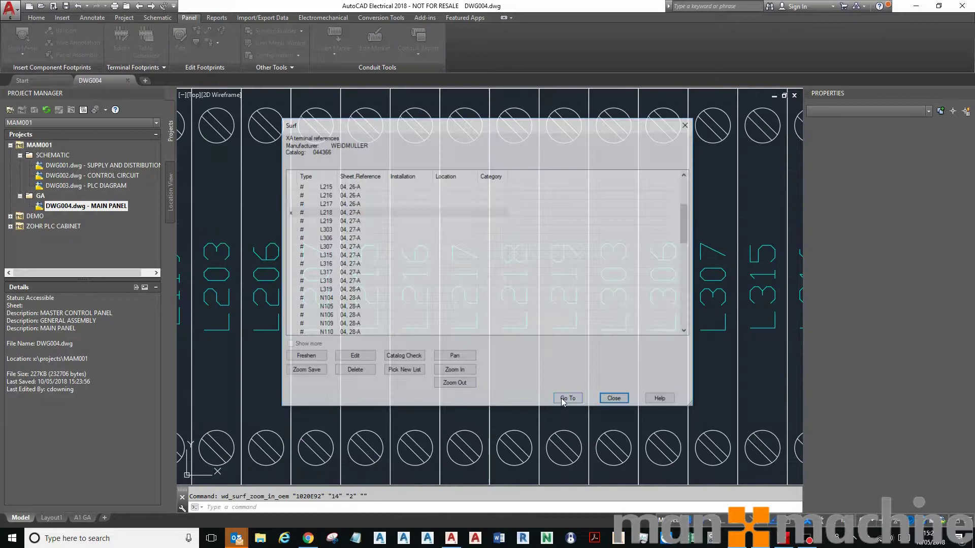
scroll(413, 216, down, 10)
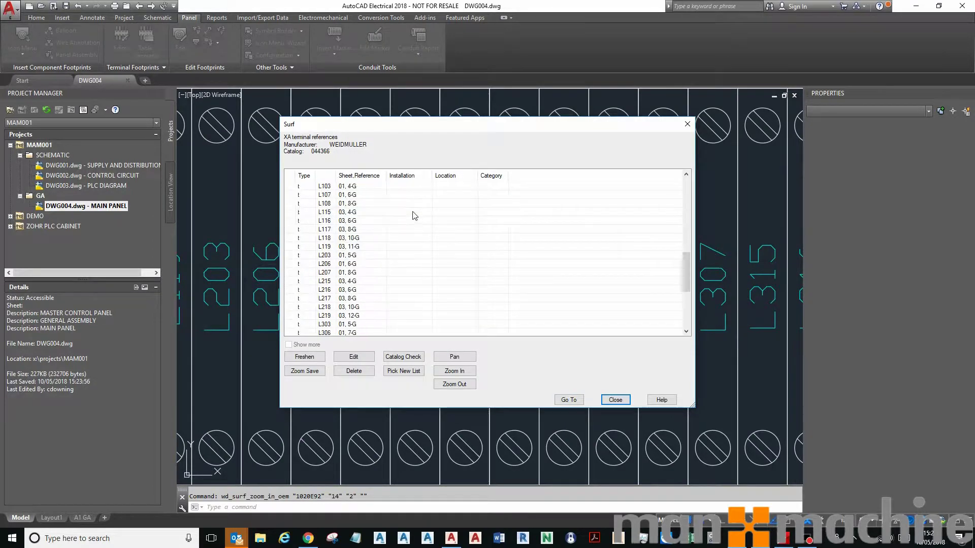
click(616, 399)
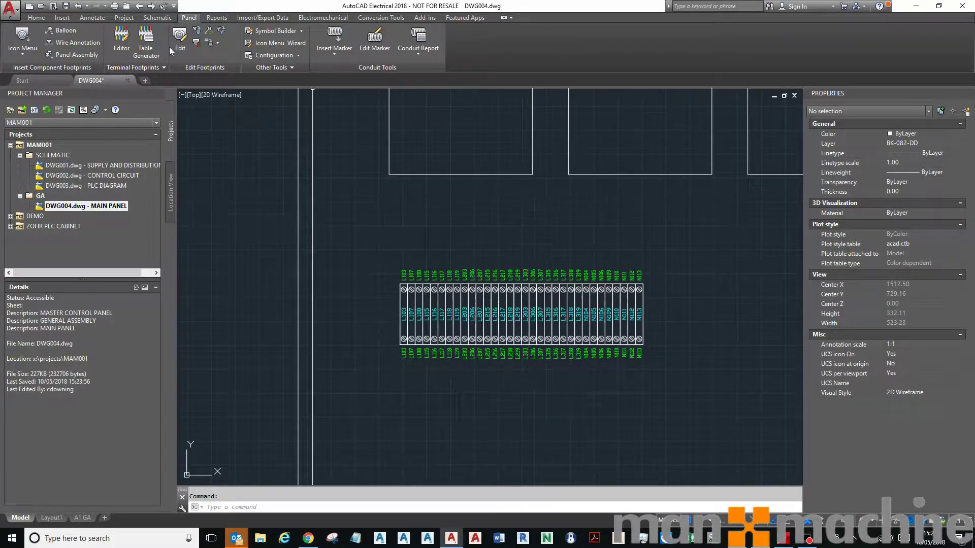
Reopen strip XA in the Terminal Strip Editor on the Catalog Code Assignment tab.
click(121, 37)
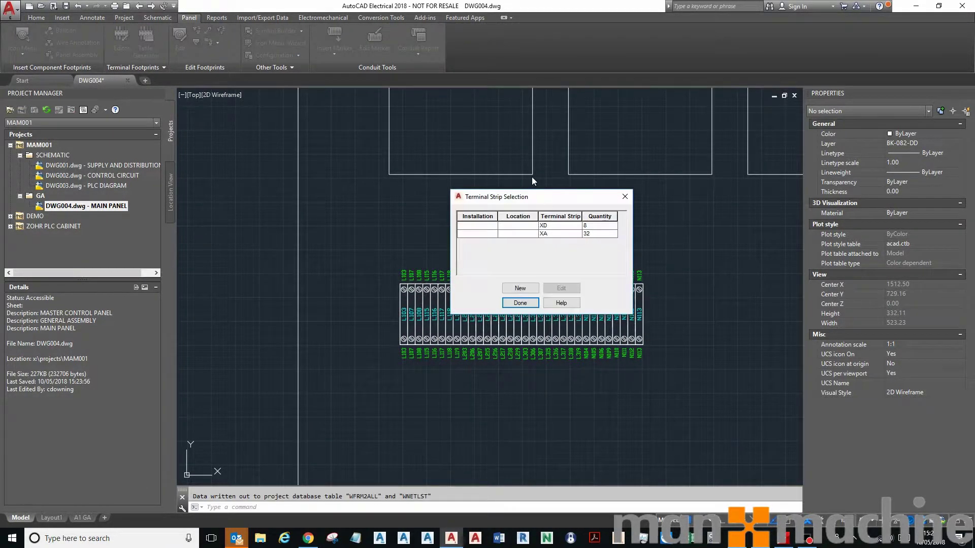
click(557, 235)
click(562, 288)
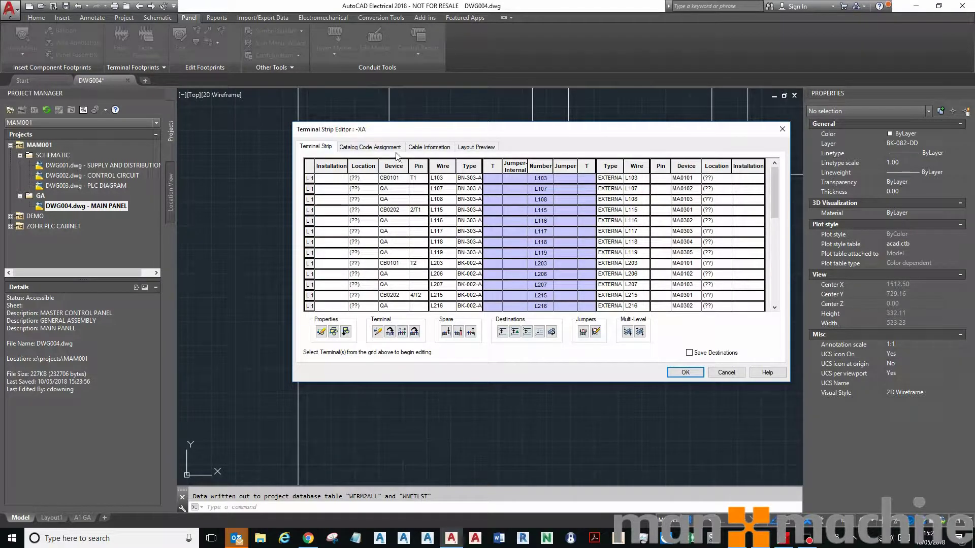
click(398, 149)
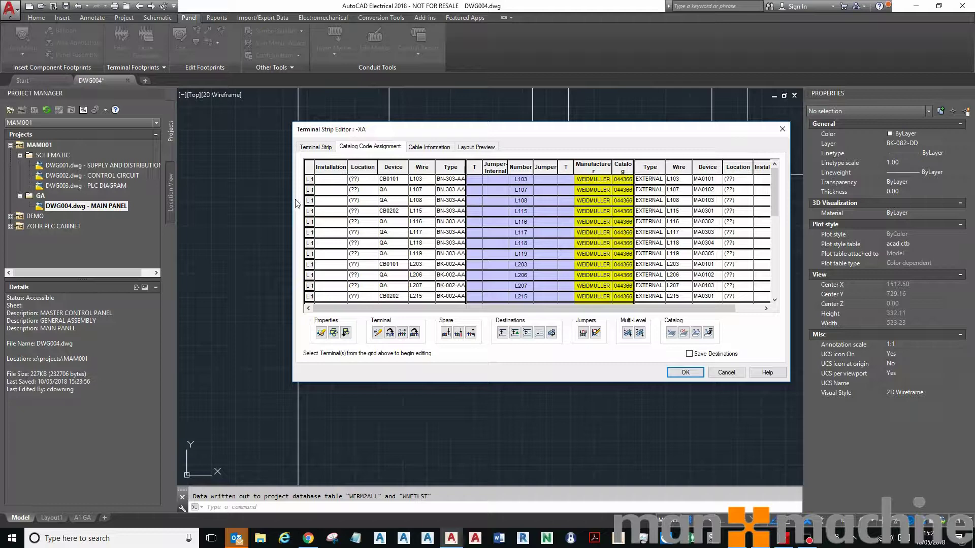
Select first terminal L103 and open Insert Spare Terminal with number SPARE, quantity 1.
right_click(311, 179)
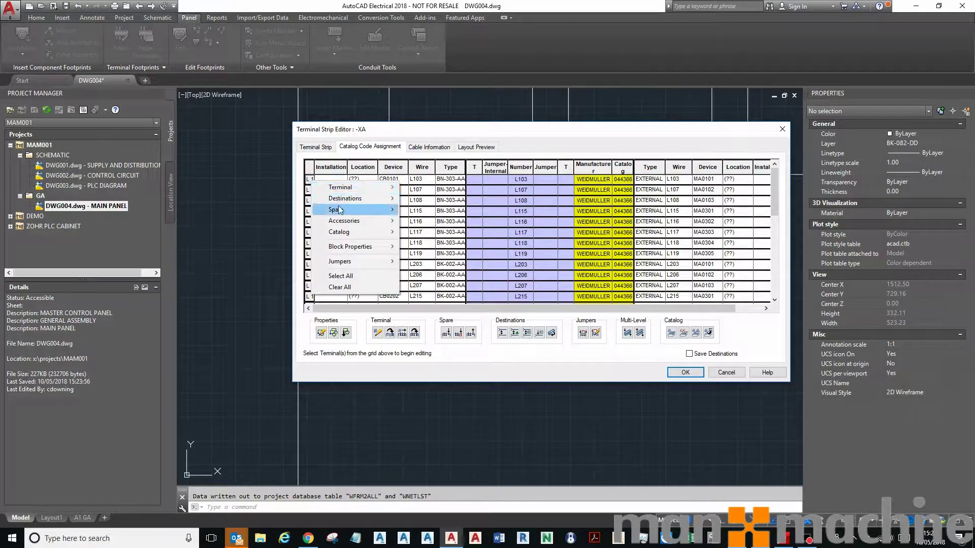
mouse_move(350, 209)
click(421, 212)
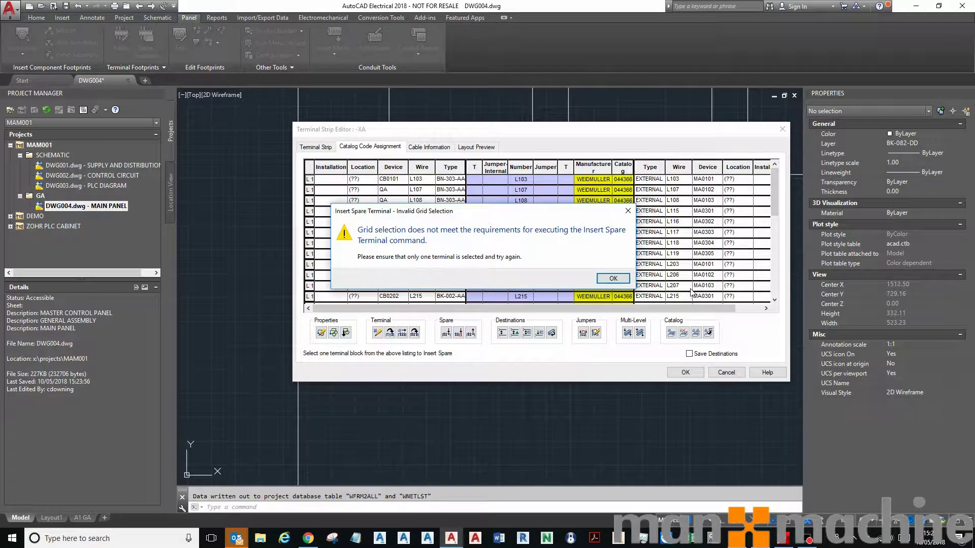
click(609, 280)
click(308, 179)
right_click(308, 180)
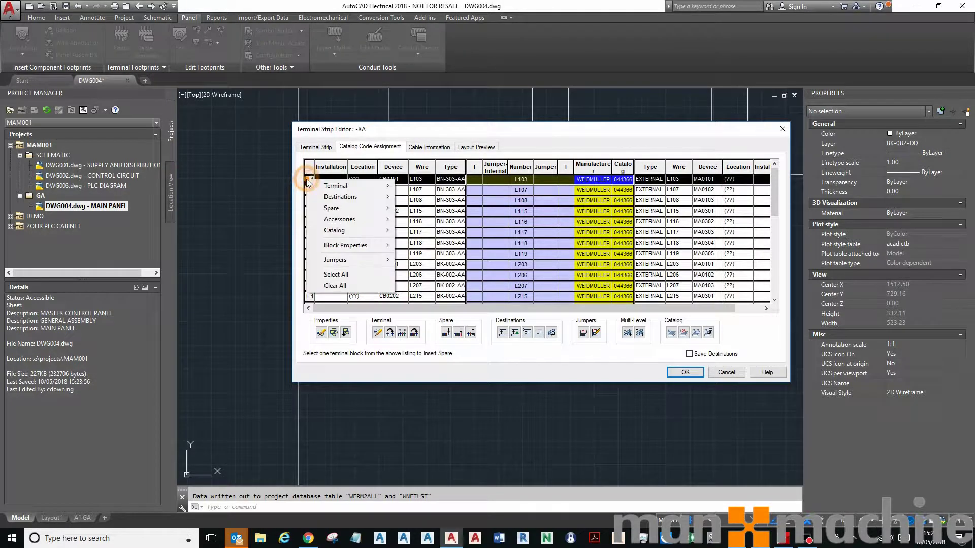
click(321, 209)
click(436, 209)
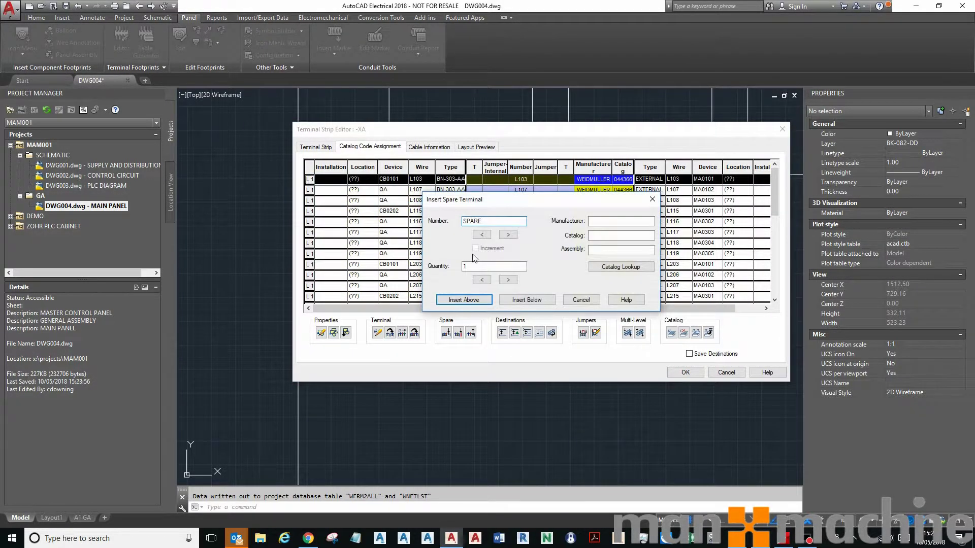
Search the catalog for END and assign WEIDMULLER rail end plate 027116 to the spare terminal.
click(641, 266)
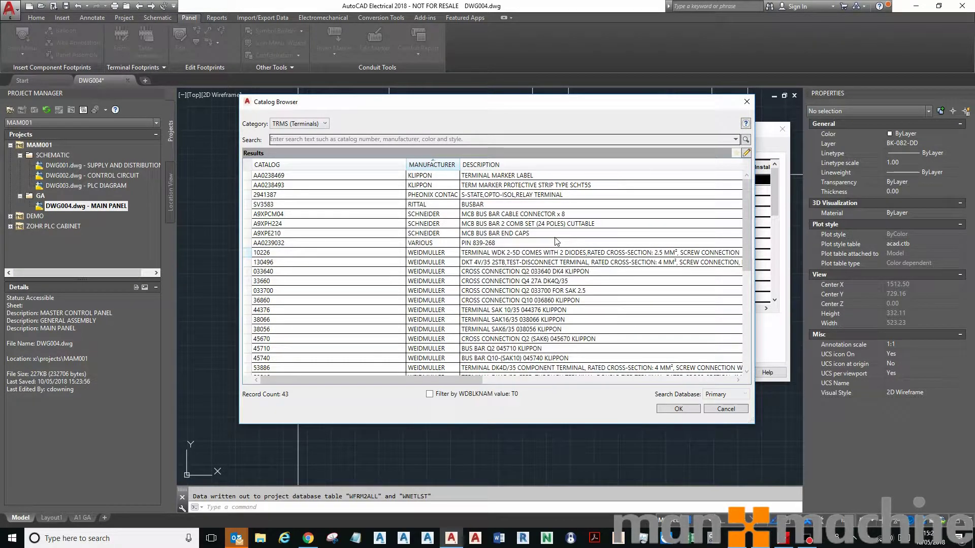
click(359, 141)
text(END)
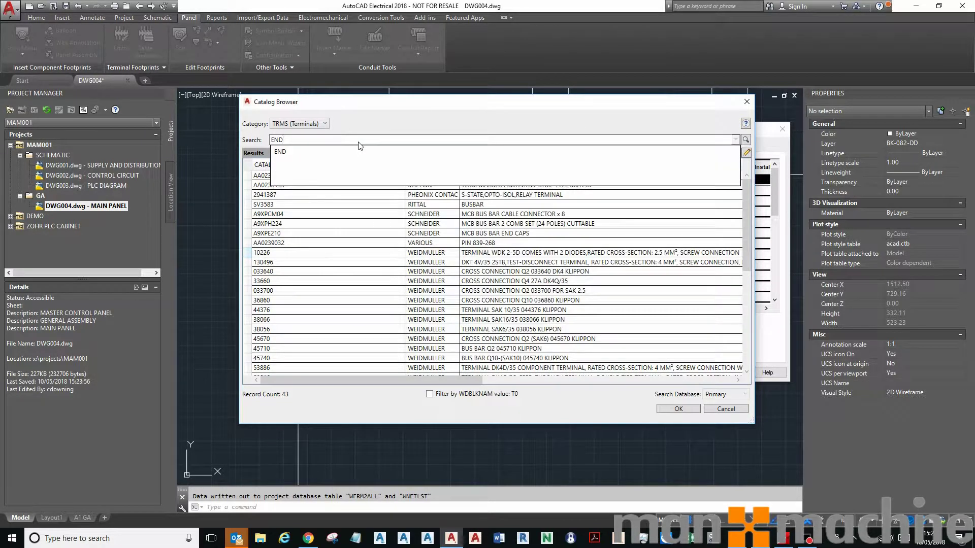
key(Return)
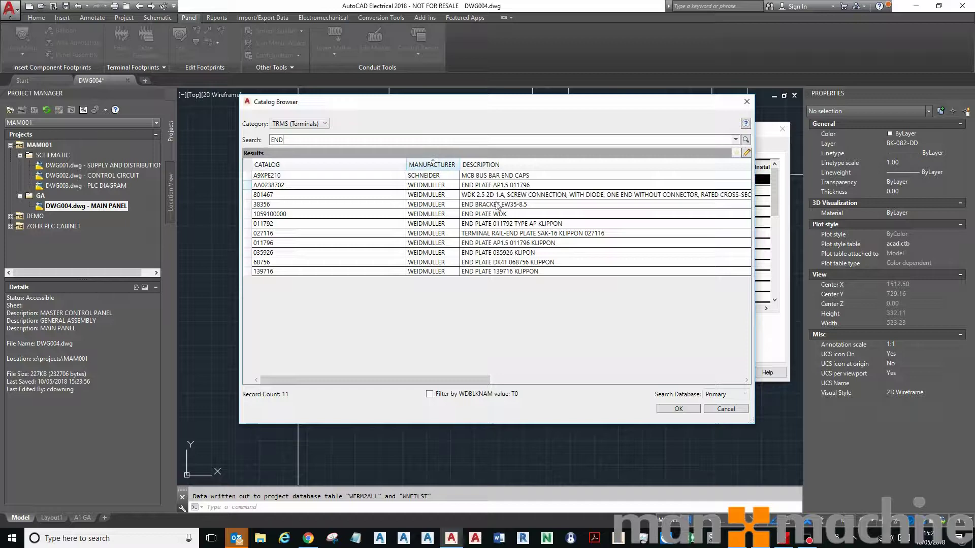
click(490, 234)
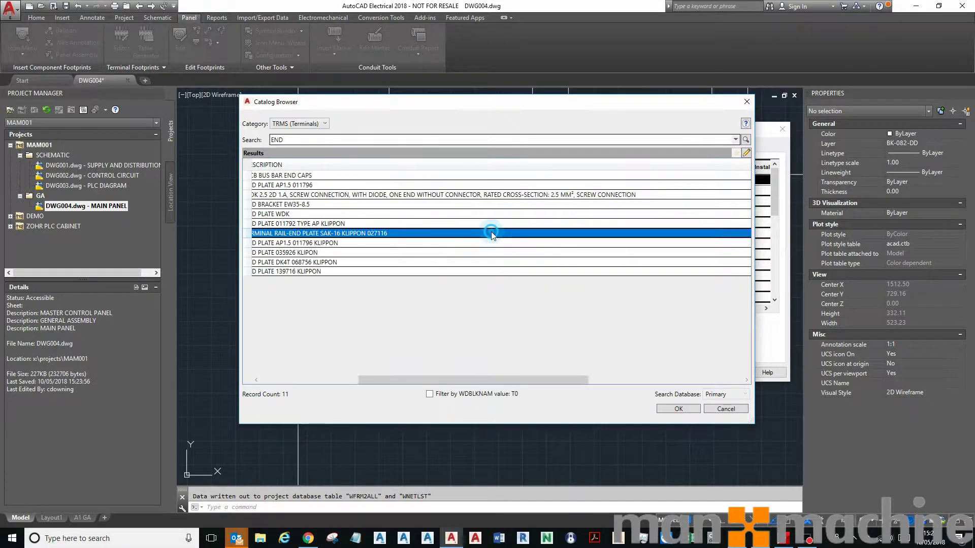
drag(544, 379, 446, 379)
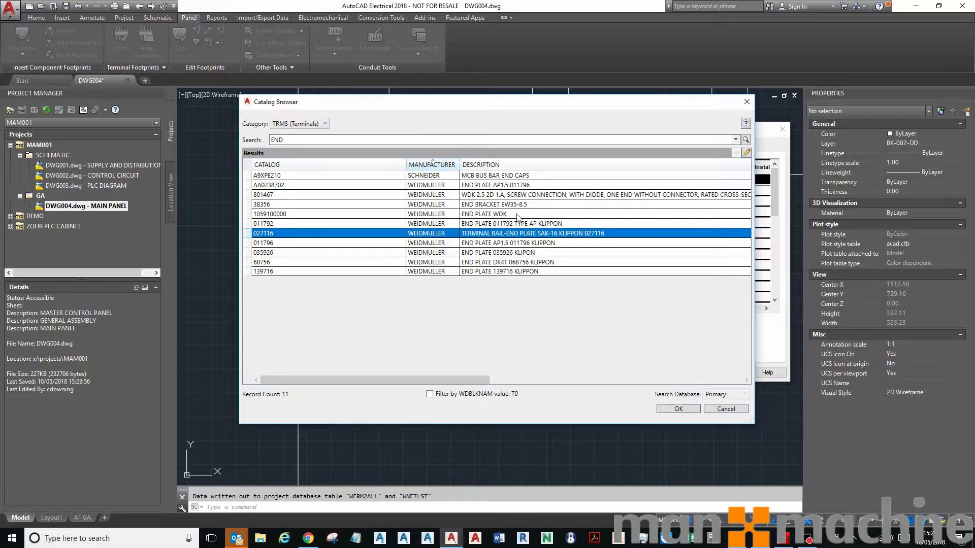
click(679, 408)
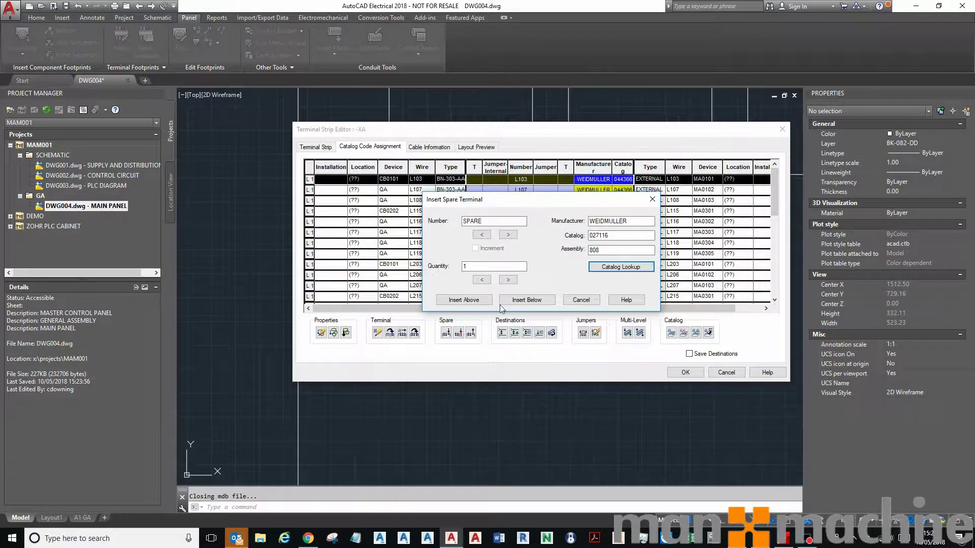
Insert the 027116 spare above L103, then start a new spare terminal beside N113.
click(463, 300)
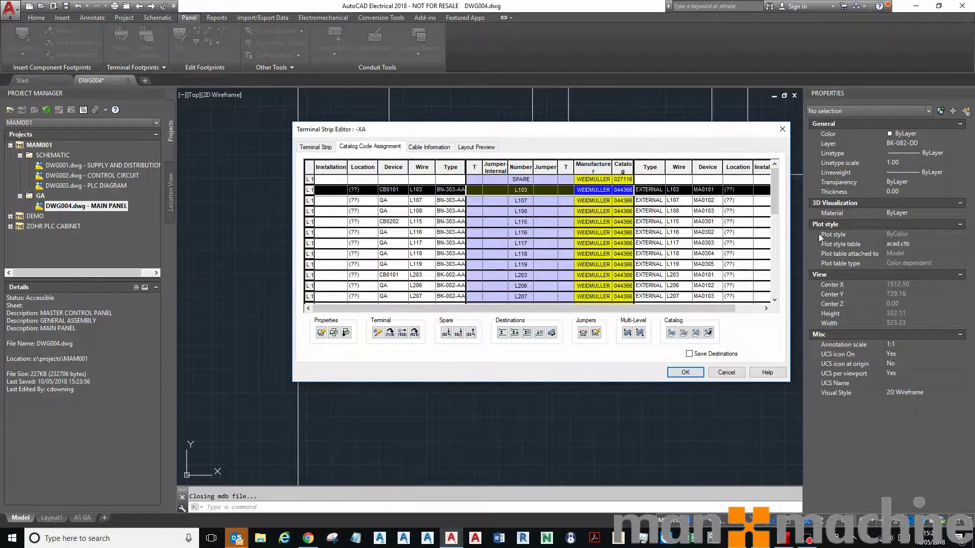
drag(774, 203, 793, 293)
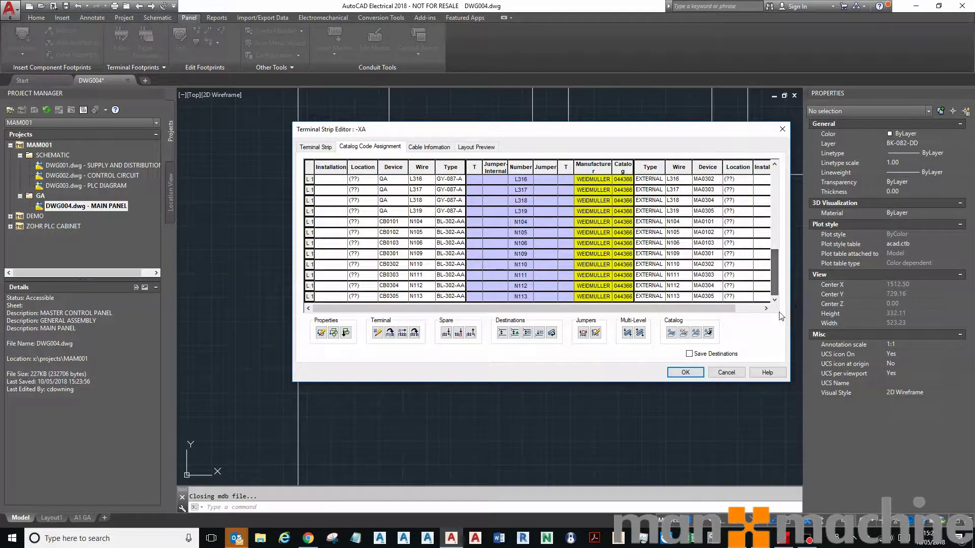
right_click(308, 297)
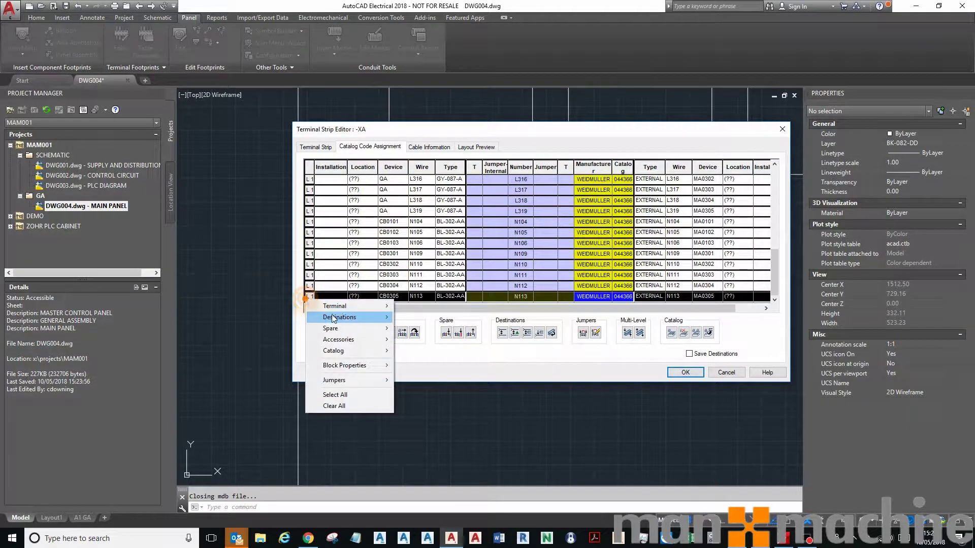
mouse_move(335, 328)
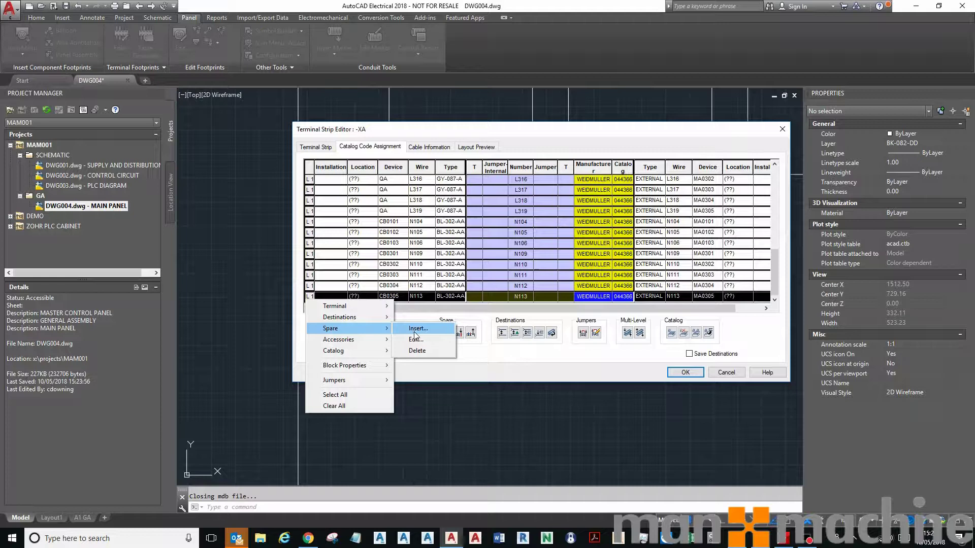
click(415, 333)
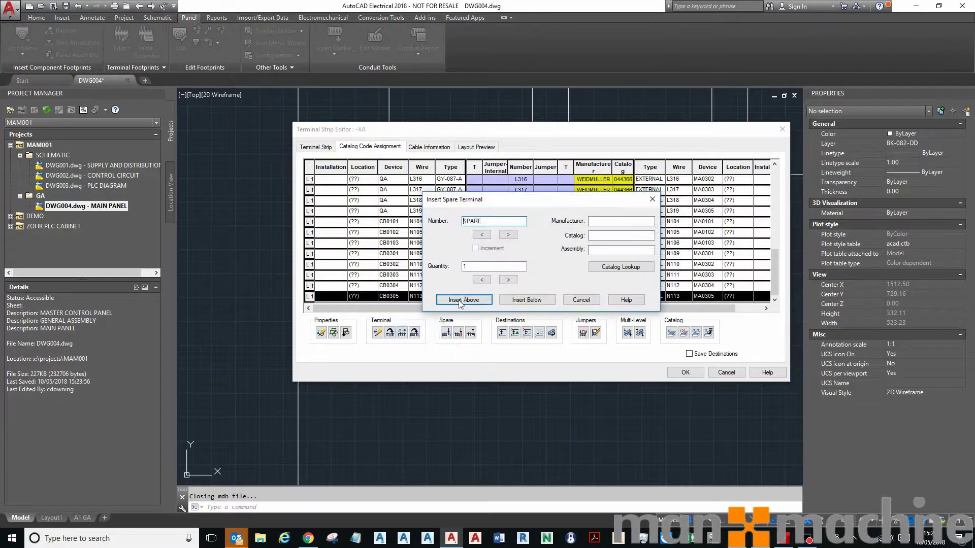
Search the catalog for END, add end plate 027116 to favourites, and show favourites only.
click(621, 267)
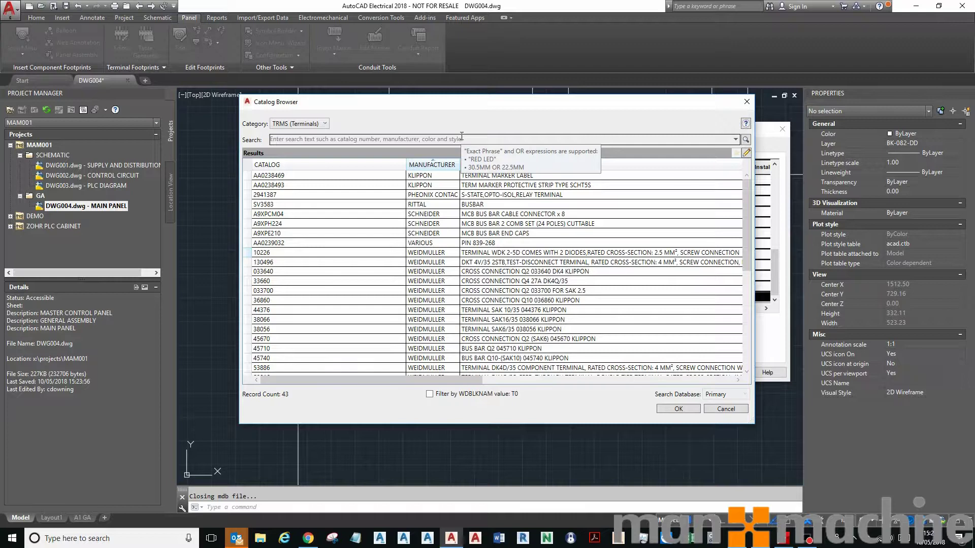
click(461, 139)
text(END)
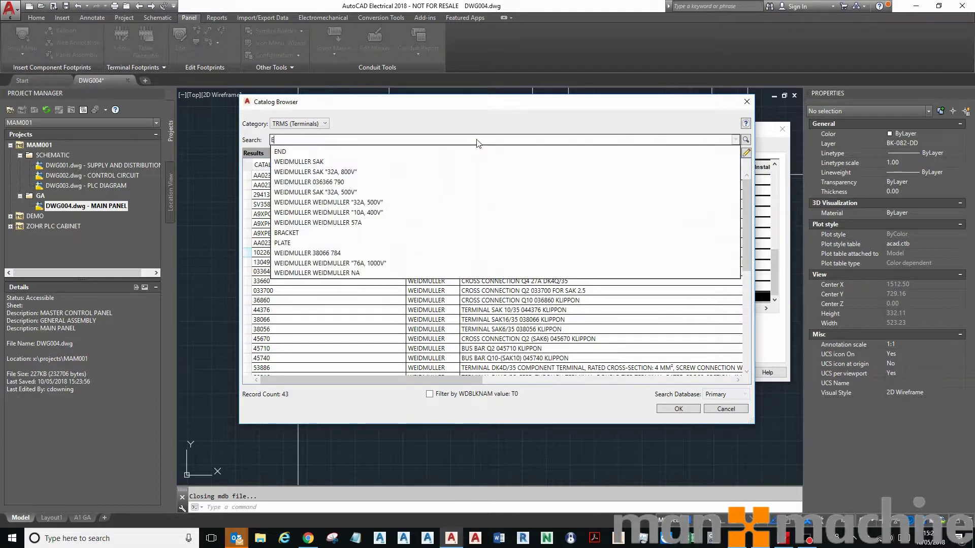
click(476, 150)
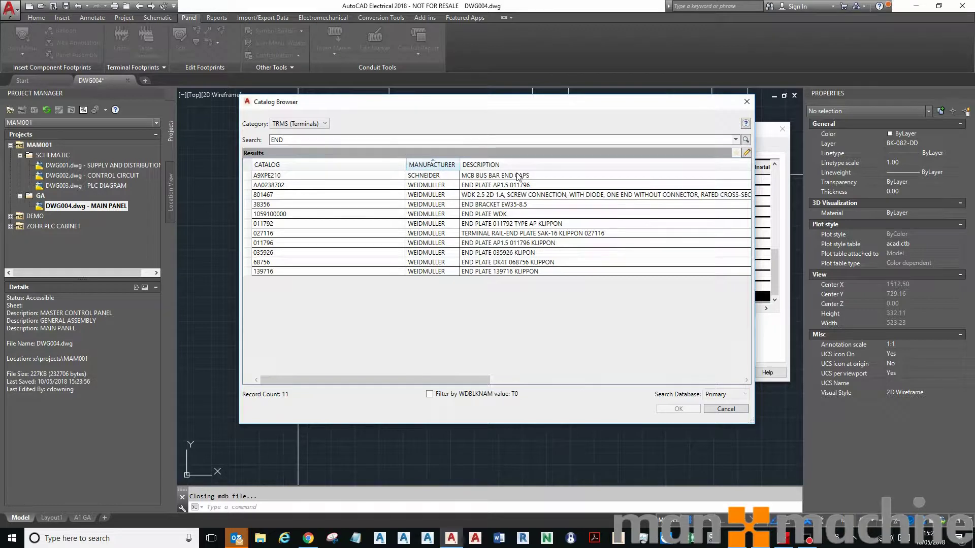
click(560, 233)
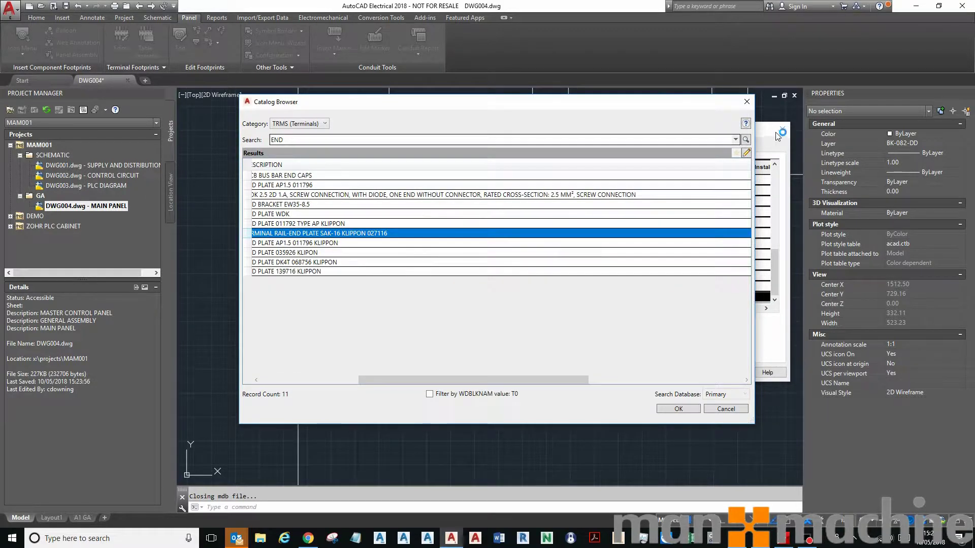
right_click(730, 237)
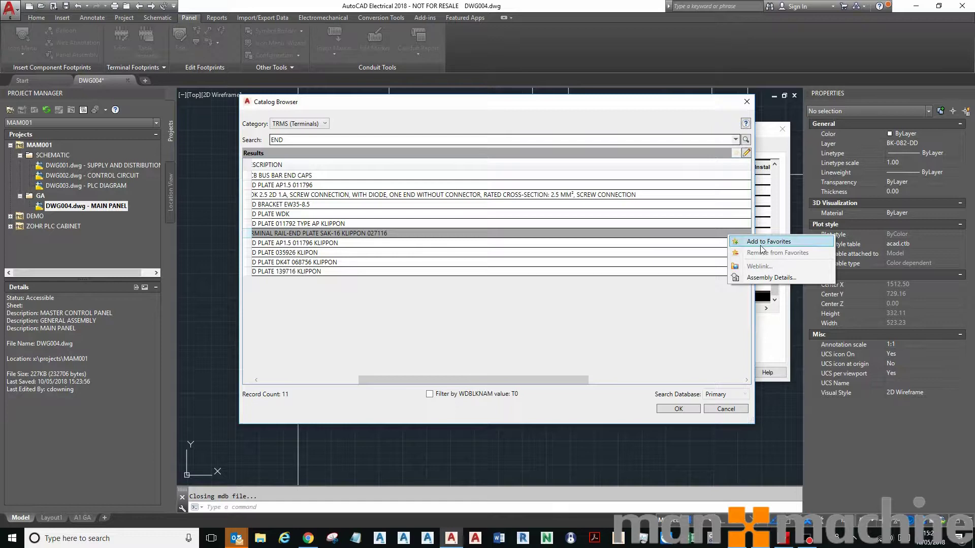
click(756, 240)
right_click(726, 235)
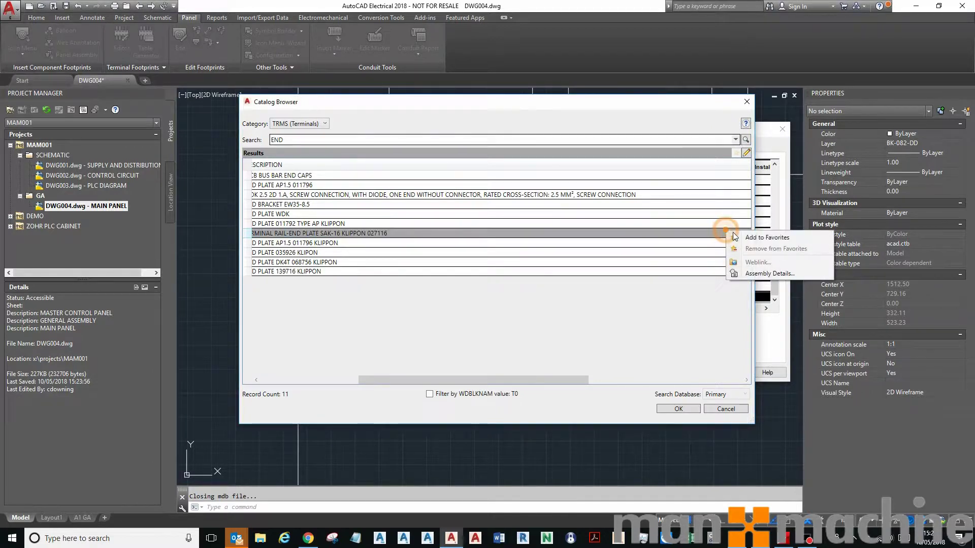
click(761, 237)
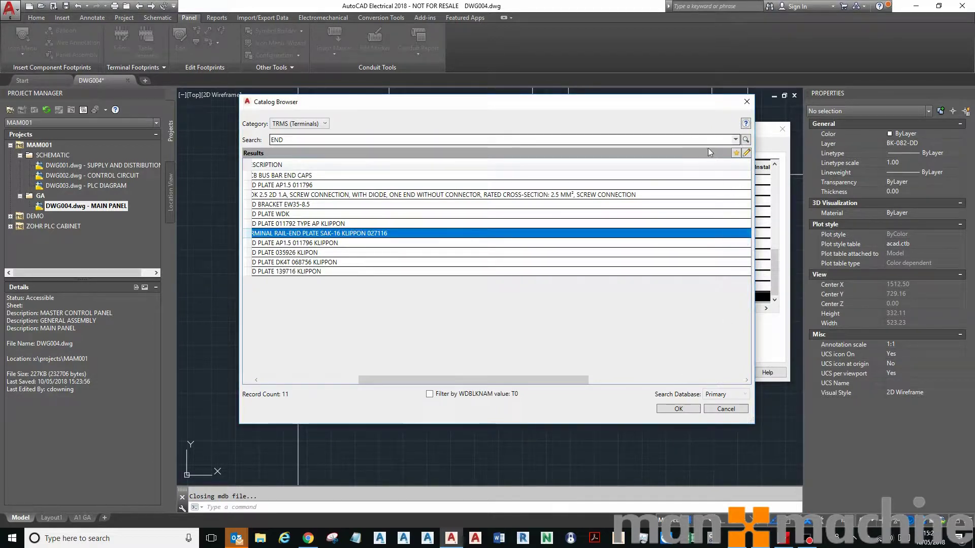
click(735, 153)
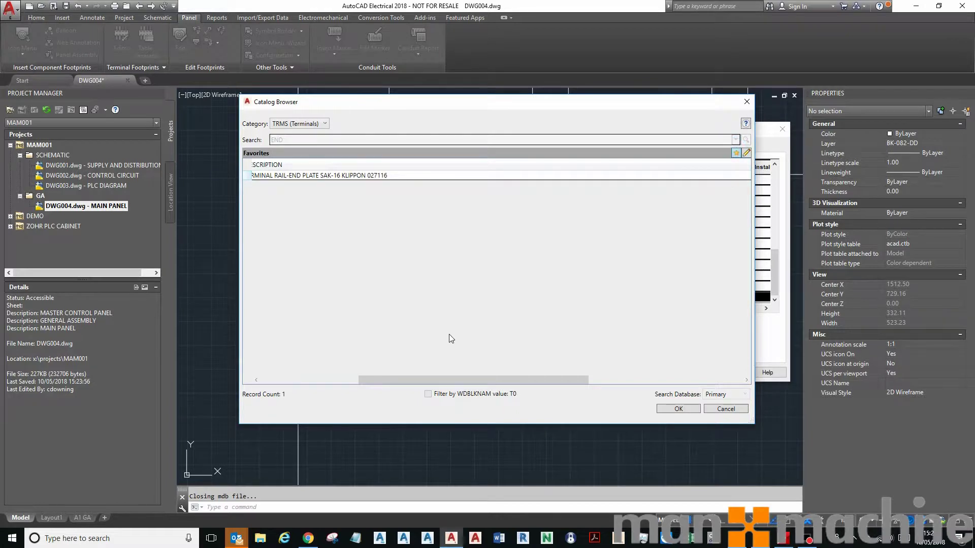
Use favourite end plate 027116 for the spare and insert it below N113.
drag(448, 373, 350, 377)
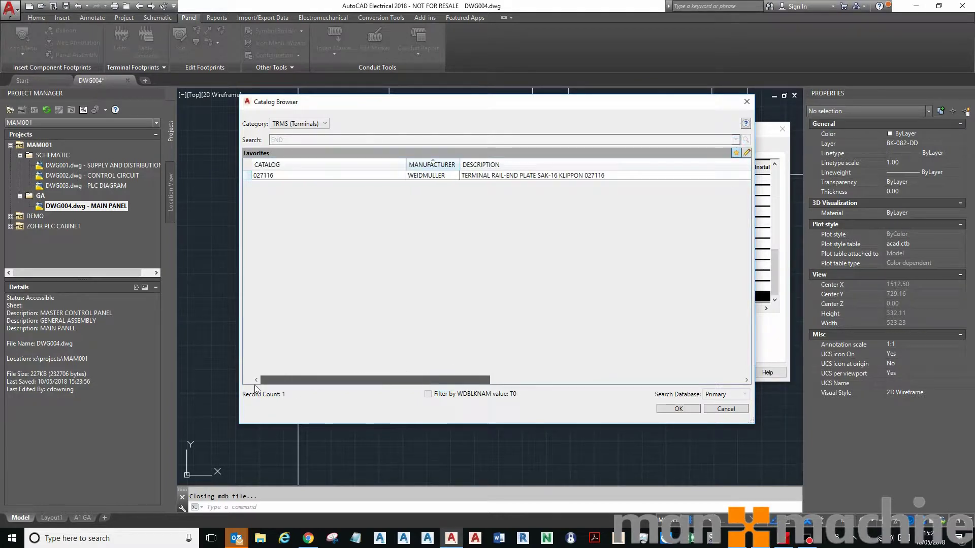
click(287, 176)
double_click(288, 177)
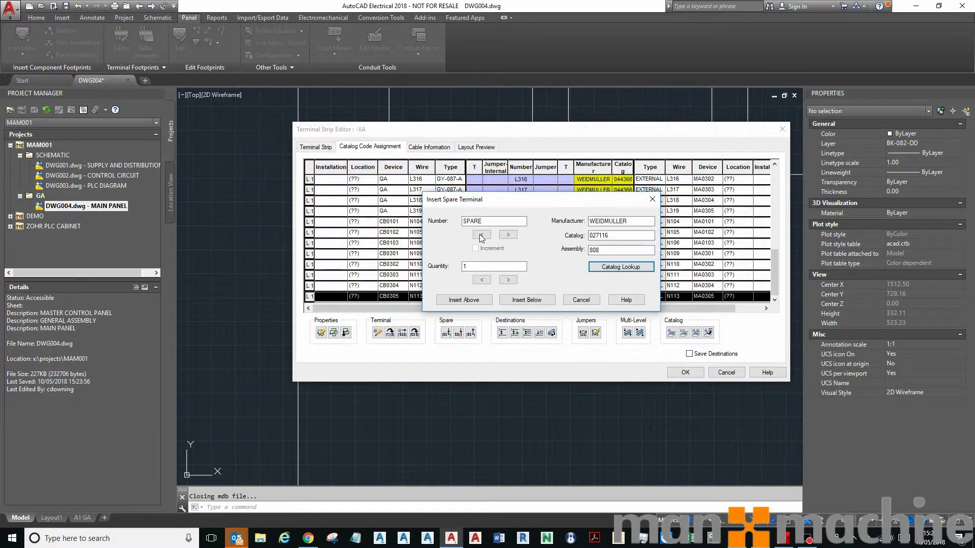
click(522, 300)
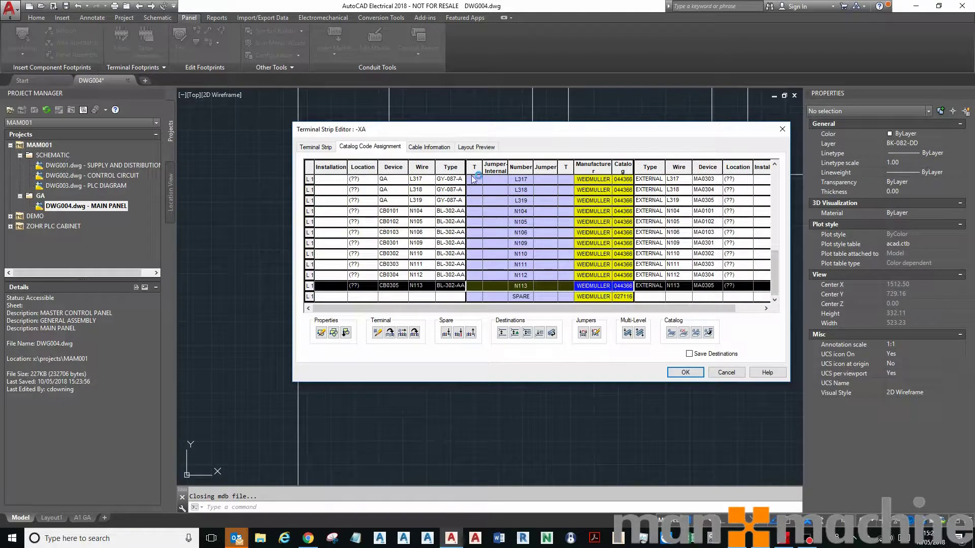
Rebuild strip XA from Layout Preview so the drawing shows 34 terminals, then close the editor.
click(475, 146)
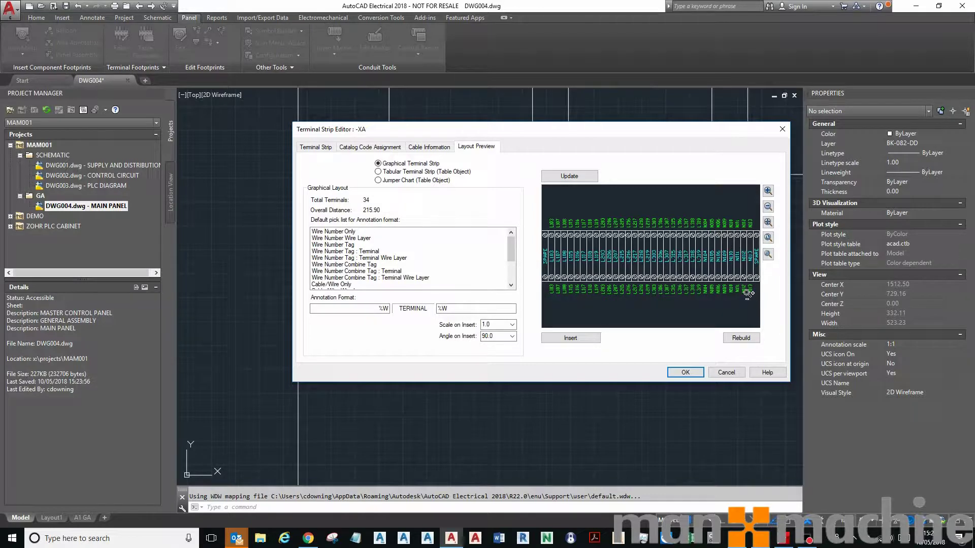
drag(697, 127, 431, 22)
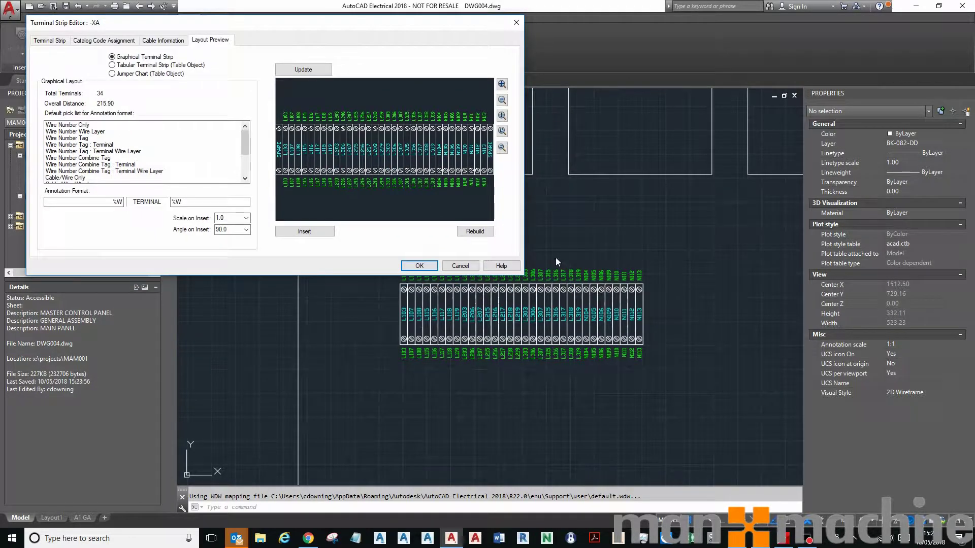
click(475, 231)
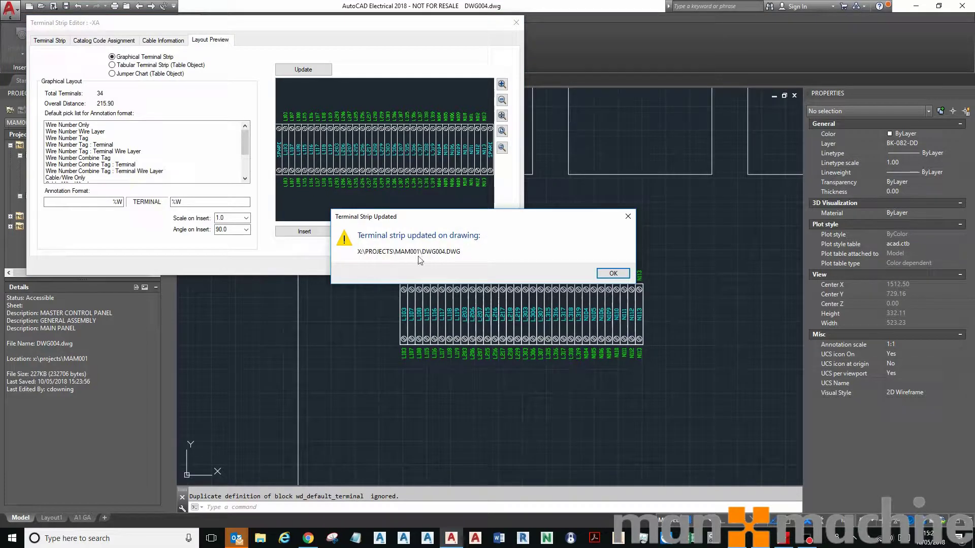
click(615, 273)
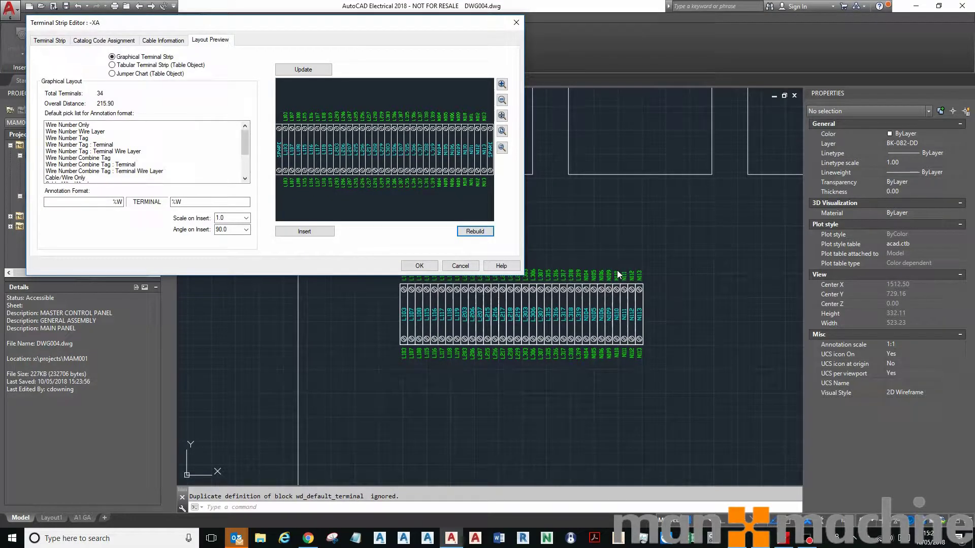
click(418, 267)
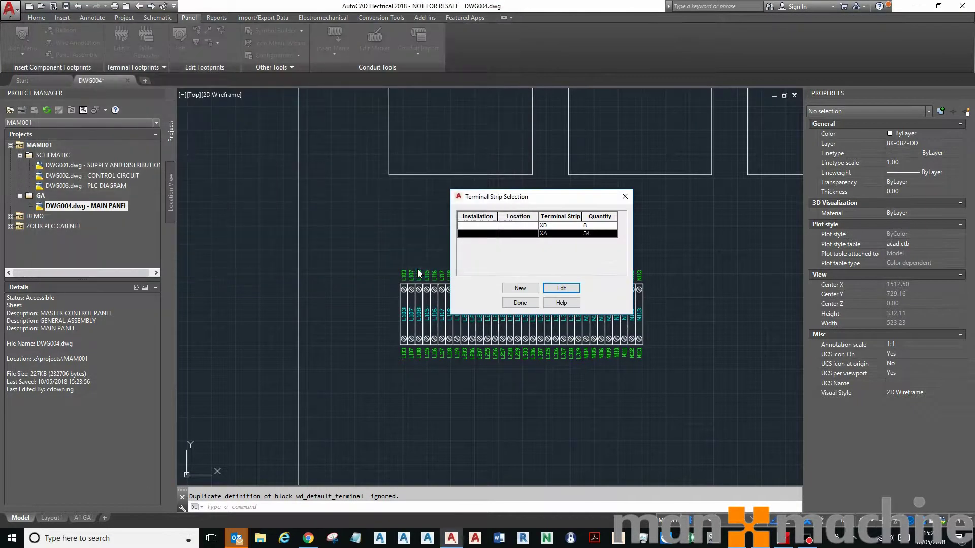
Finish terminal strip selection and save DWG004, then zoom to check strip XA.
click(504, 303)
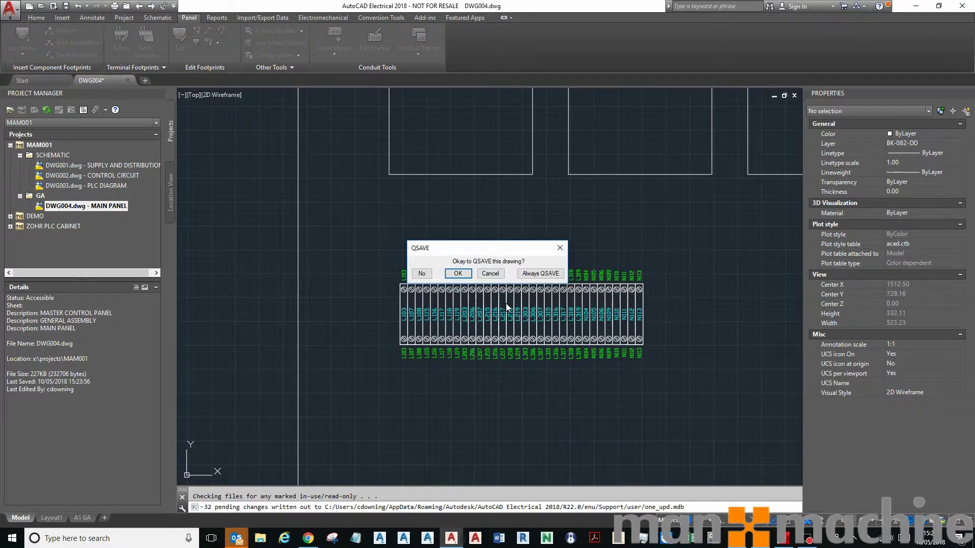
click(458, 273)
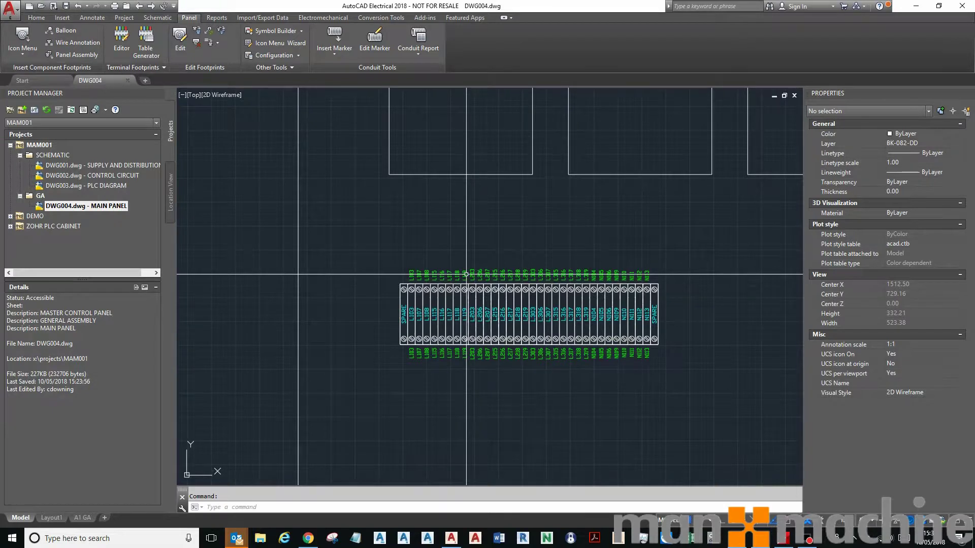
scroll(482, 305, up, 2)
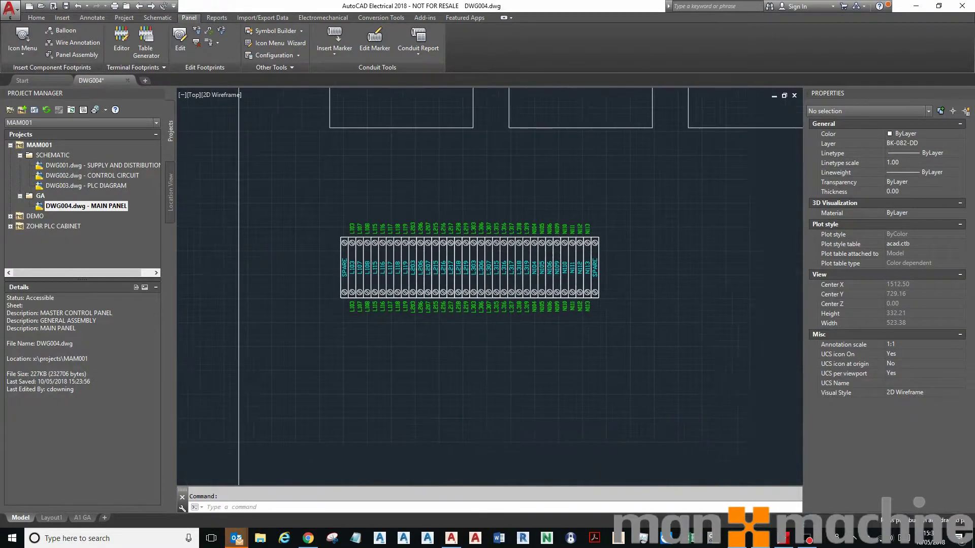
scroll(518, 318, down, 2)
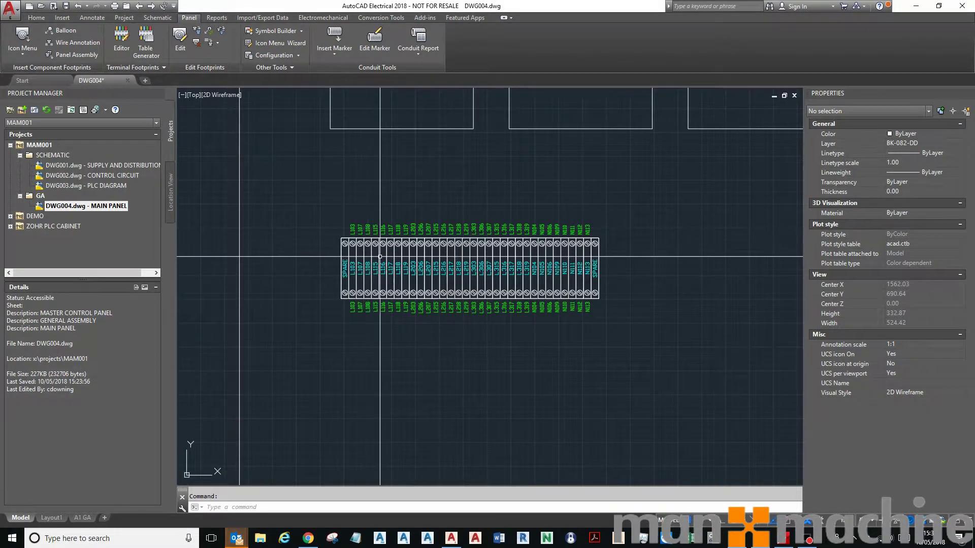